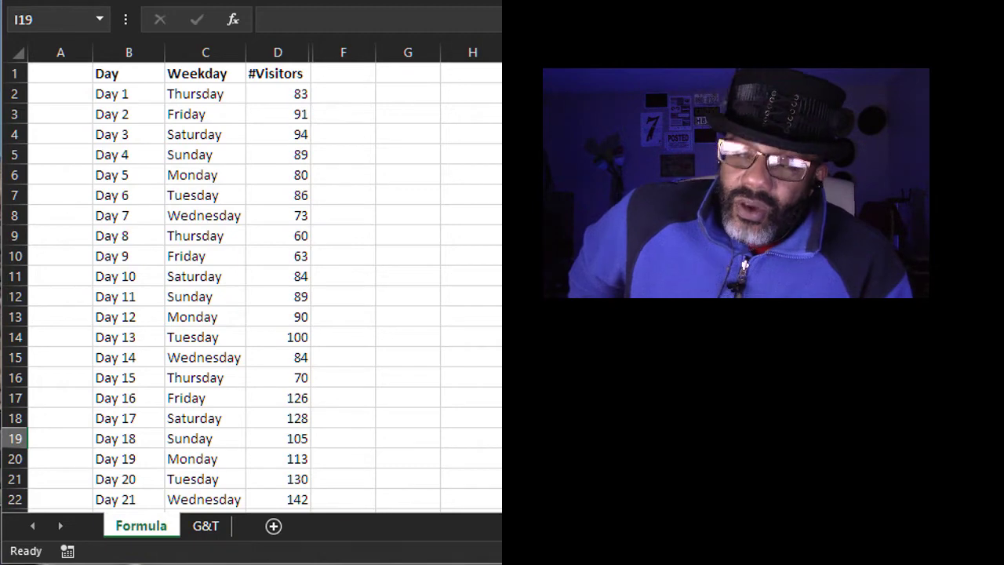
Browse the #Visitors column and select the first two visitor counts
{"action": "left_click", "coordinate": [266, 203]}
{"action": "scroll", "coordinate": [265, 205], "scroll_direction": "down", "scroll_amount": 4}
{"action": "scroll", "coordinate": [259, 216], "scroll_direction": "down", "scroll_amount": 2}
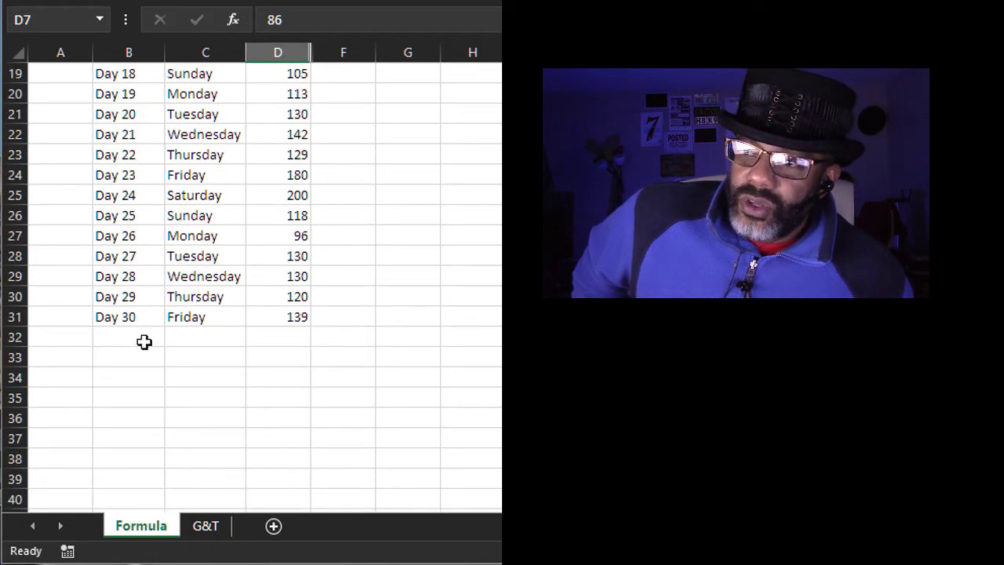
{"action": "scroll", "coordinate": [183, 302], "scroll_direction": "up", "scroll_amount": 5}
{"action": "scroll", "coordinate": [184, 303], "scroll_direction": "up", "scroll_amount": 1}
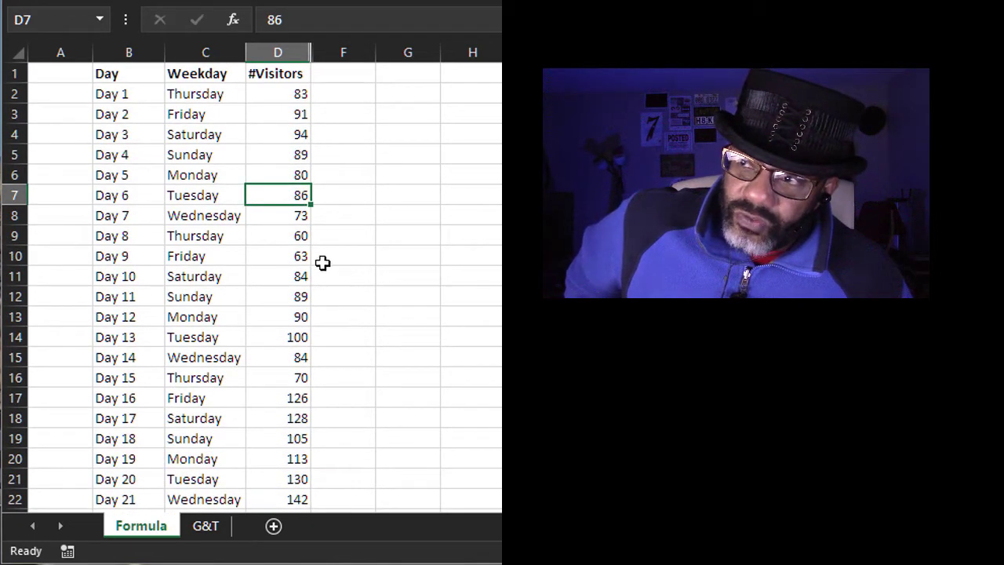
{"action": "left_click_drag", "start_coordinate": [278, 93], "coordinate": [277, 114]}
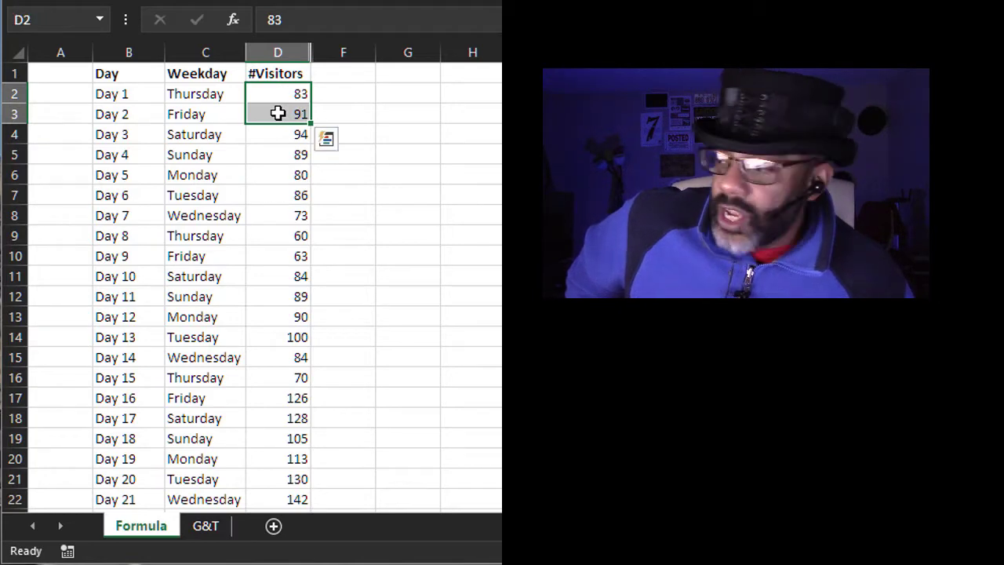
{"action": "left_click", "coordinate": [356, 136]}
Unhide the Running Total column hidden between #Visitors and column F
{"action": "left_click_drag", "start_coordinate": [285, 52], "coordinate": [337, 52]}
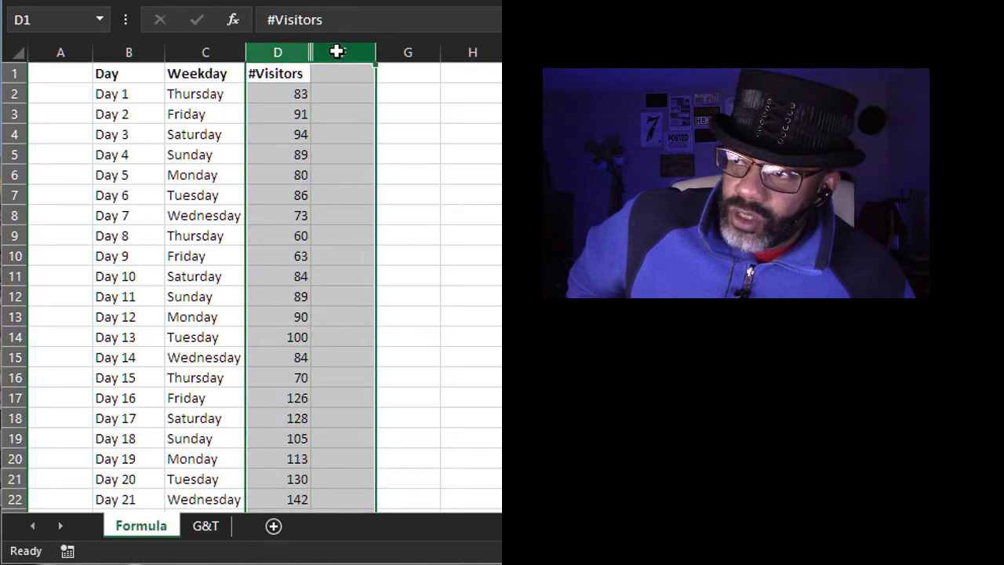
{"action": "right_click", "coordinate": [337, 52]}
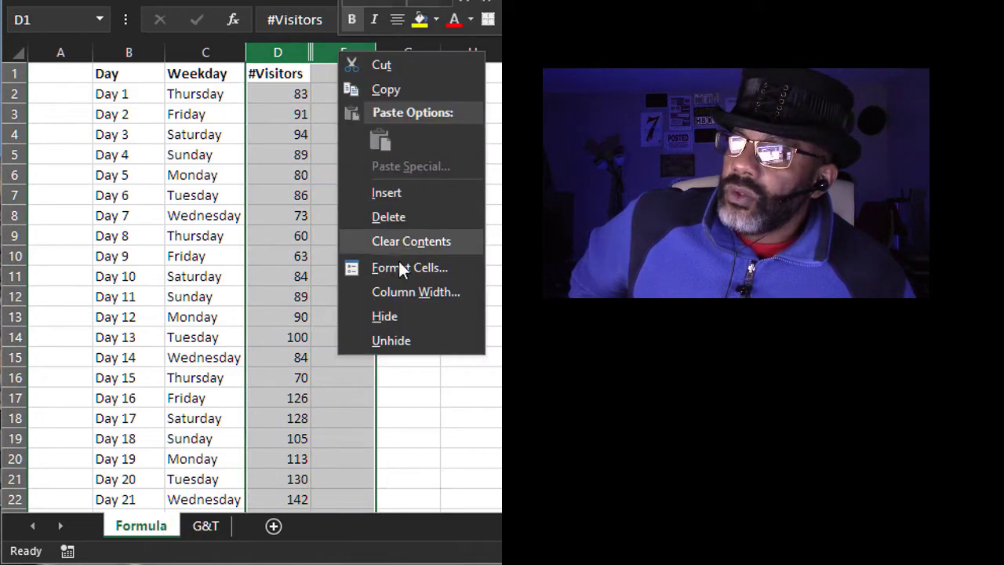
{"action": "left_click", "coordinate": [399, 339]}
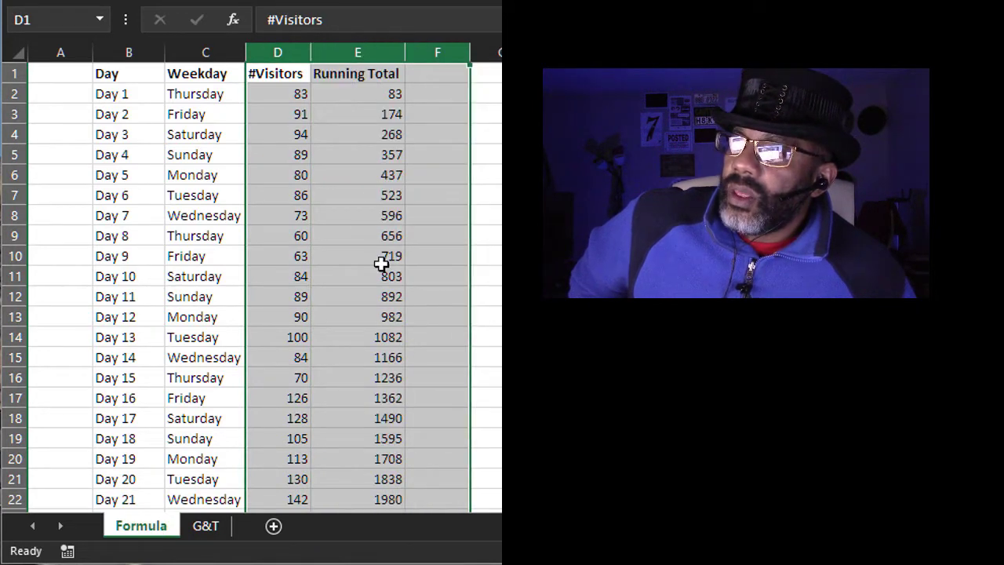
Inspect the running total formulas, such as =D3+E2 in E3, and highlight the Day 18 row
{"action": "left_click", "coordinate": [366, 112]}
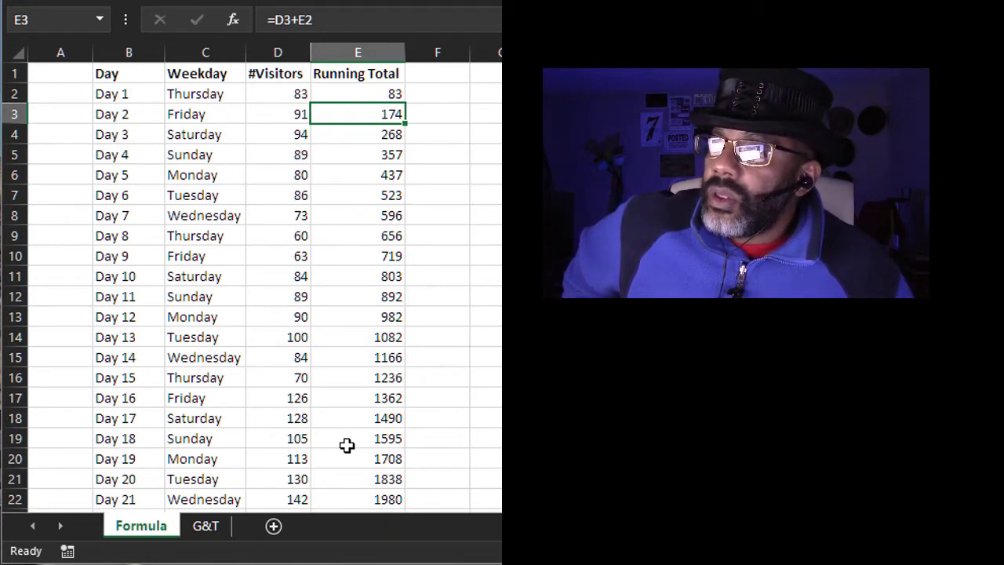
{"action": "left_click", "coordinate": [138, 442]}
{"action": "left_click_drag", "start_coordinate": [138, 441], "coordinate": [368, 447]}
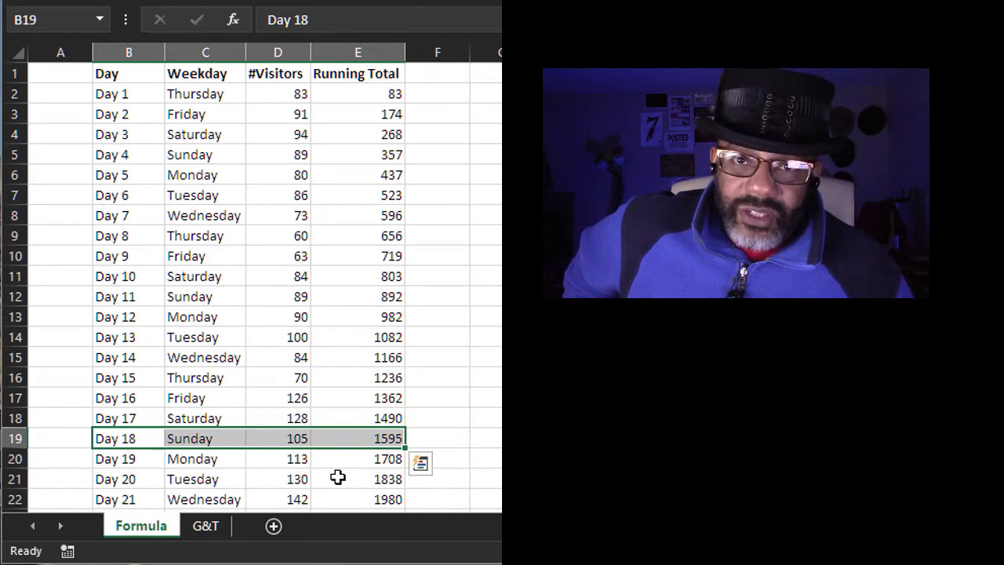
{"action": "left_click", "coordinate": [354, 377]}
{"action": "left_click", "coordinate": [352, 114]}
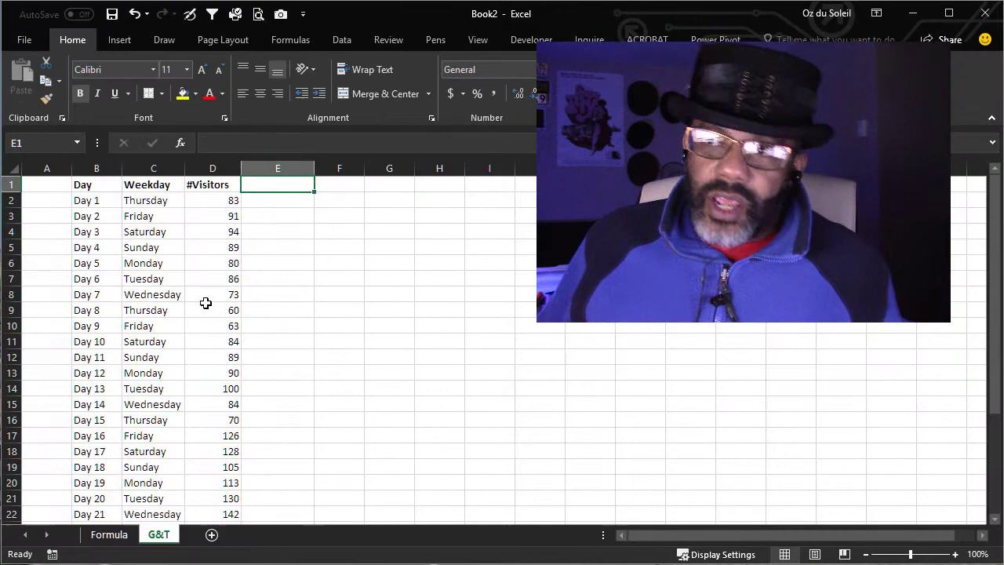
Load the visitors data range into Power Query as a table with headers
{"action": "left_click", "coordinate": [206, 306]}
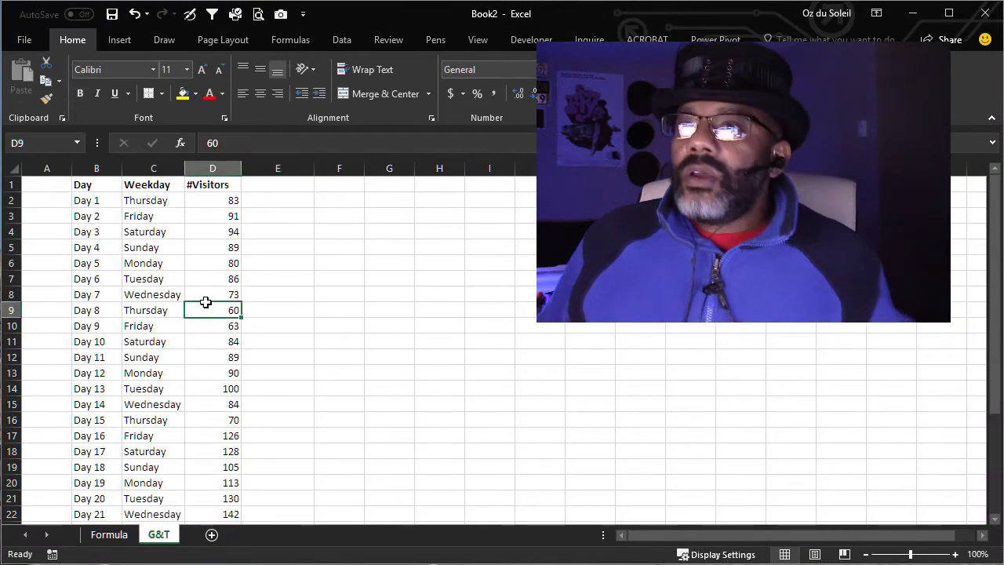
{"action": "left_click", "coordinate": [341, 40]}
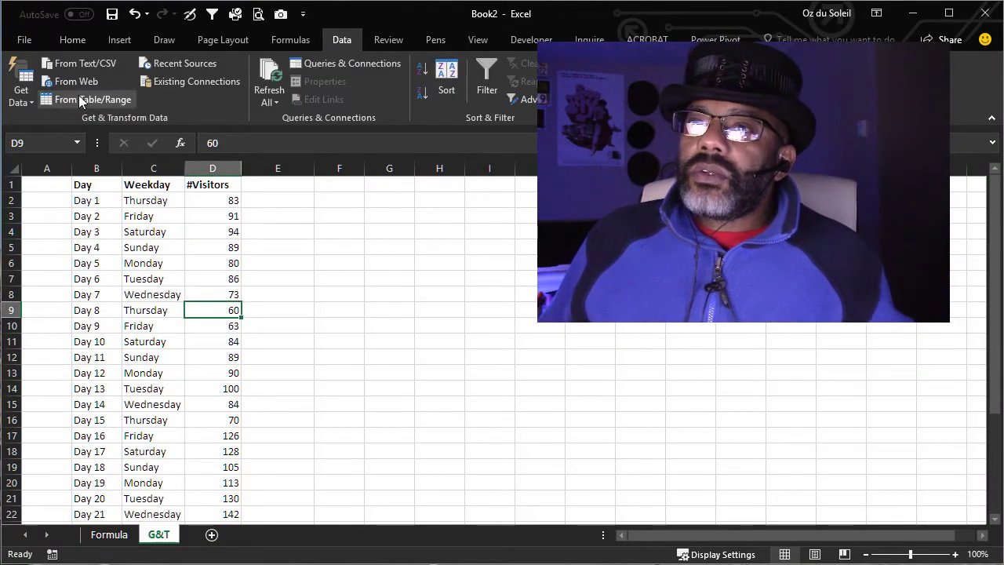
{"action": "left_click", "coordinate": [80, 100]}
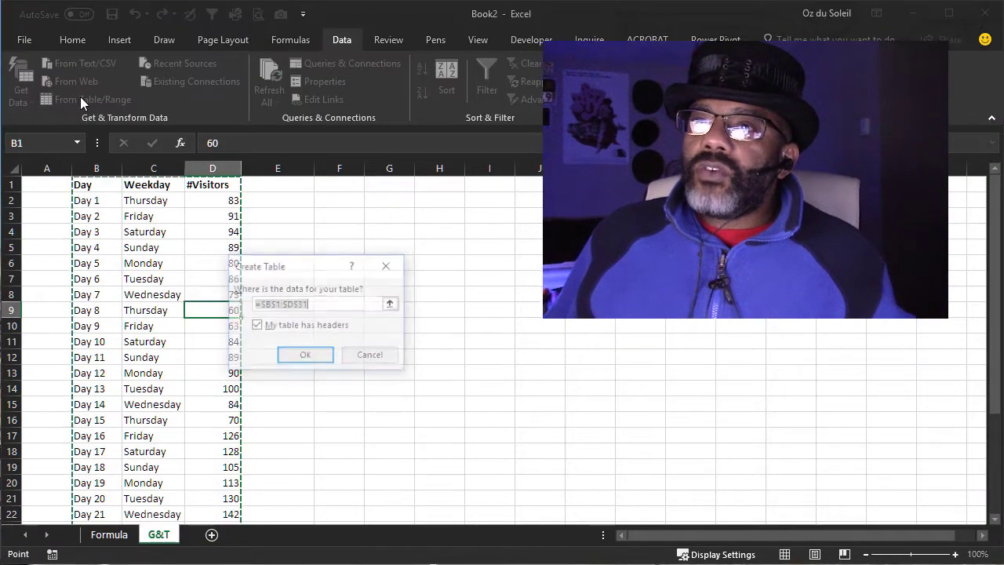
{"action": "left_click", "coordinate": [285, 357]}
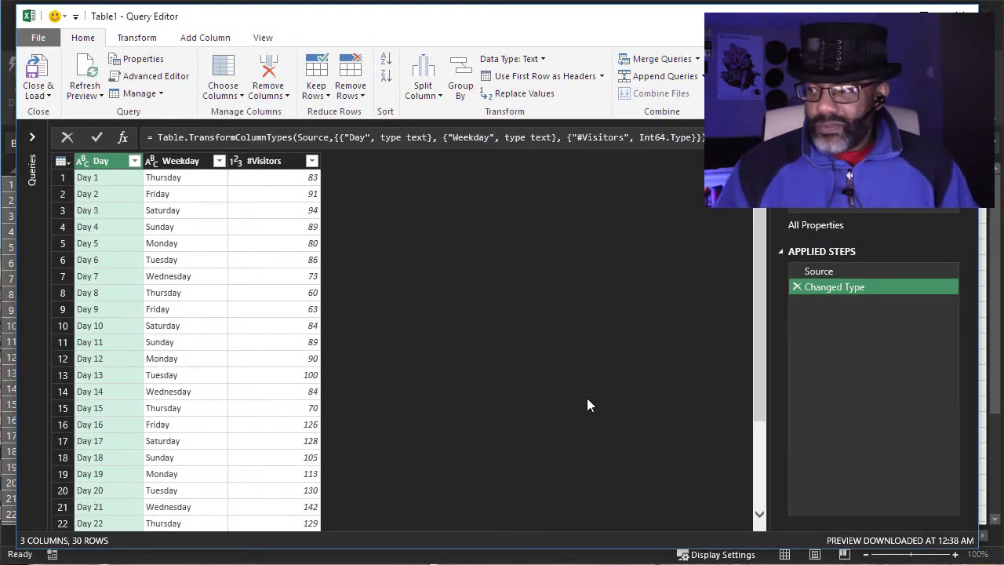
Insert a custom step after Changed Type and rename it GetTables
{"action": "right_click", "coordinate": [829, 290]}
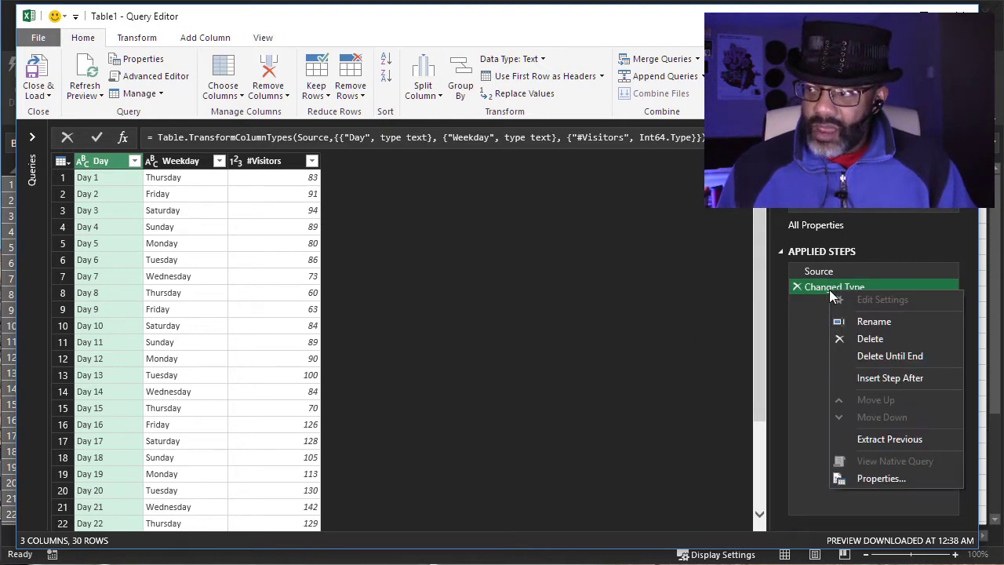
{"action": "left_click", "coordinate": [860, 377]}
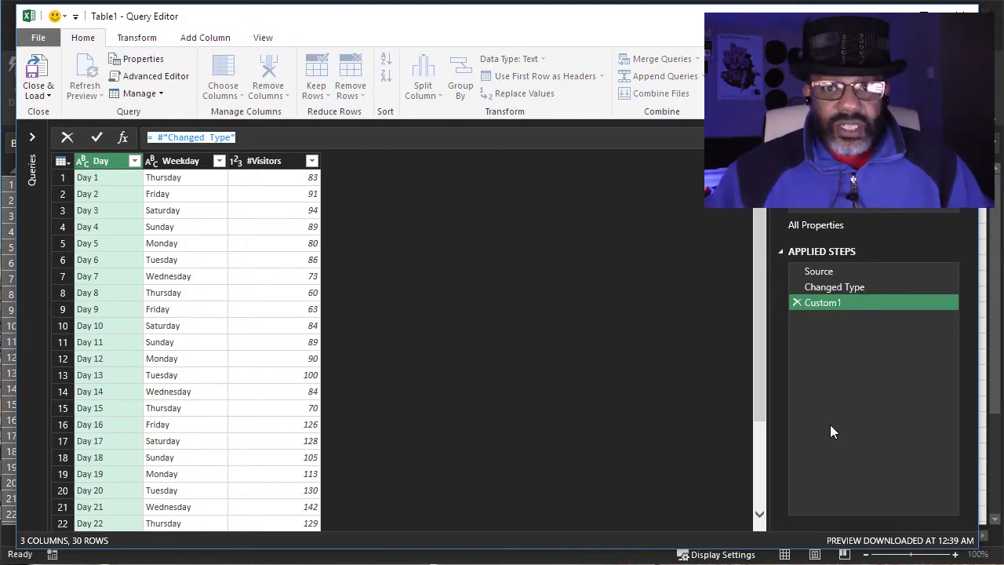
{"action": "right_click", "coordinate": [830, 302]}
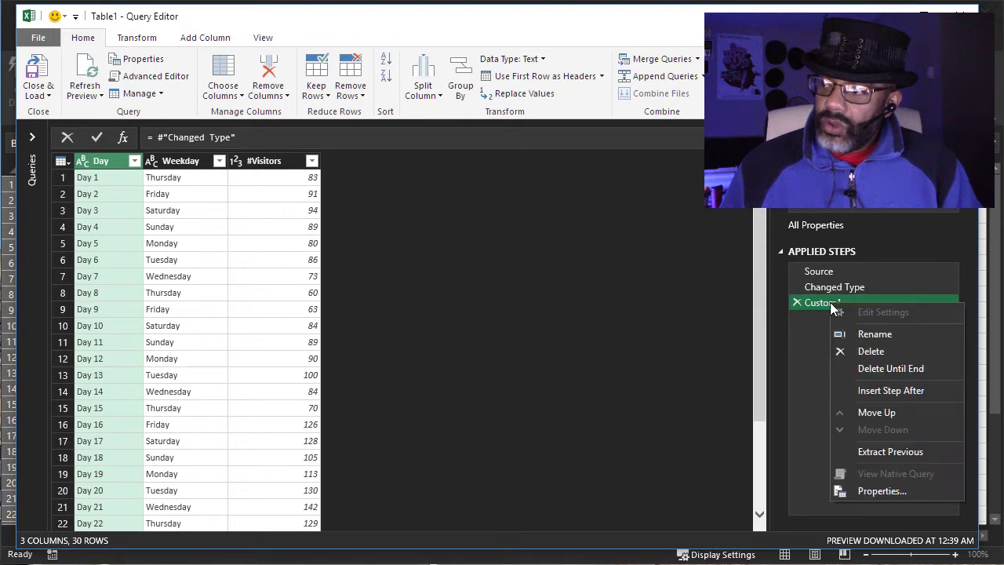
{"action": "left_click", "coordinate": [852, 336]}
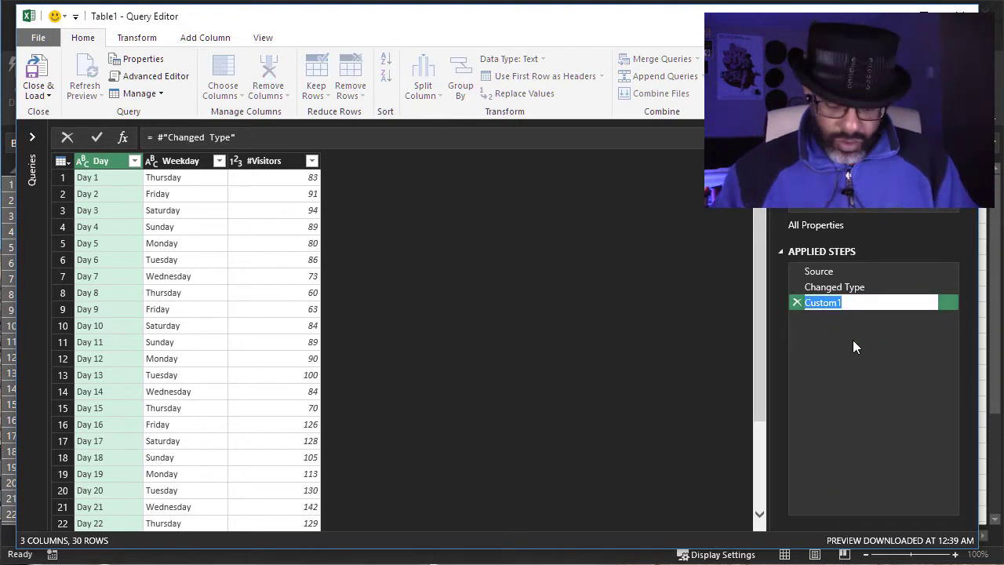
{"action": "type", "text": "GetTa"}
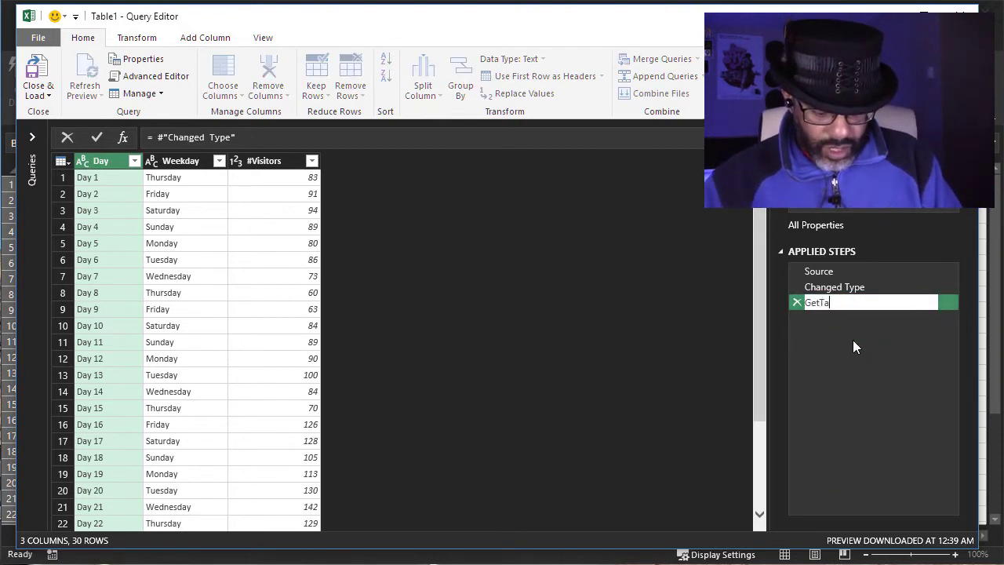
{"action": "type", "text": "bles"}
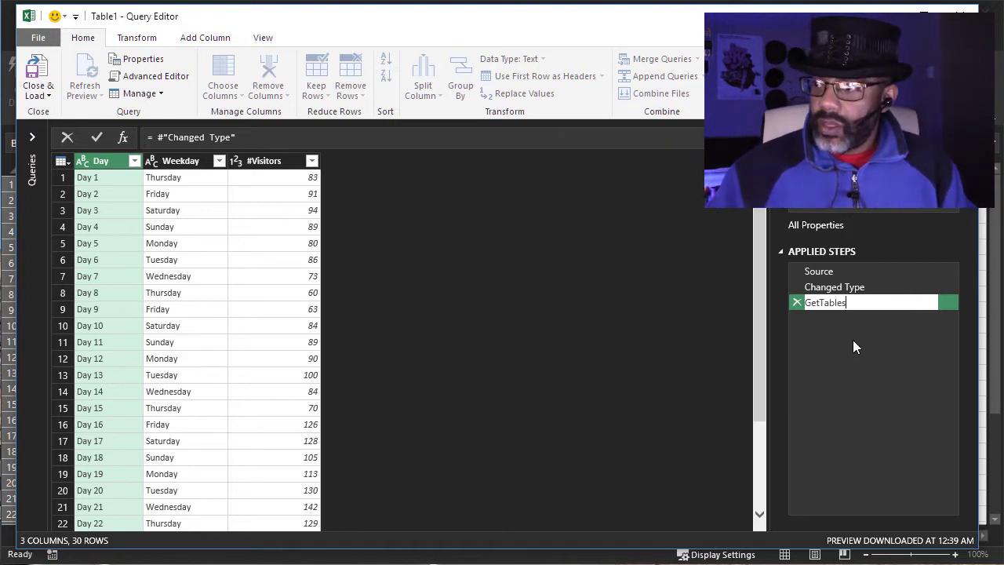
{"action": "key", "text": "Return"}
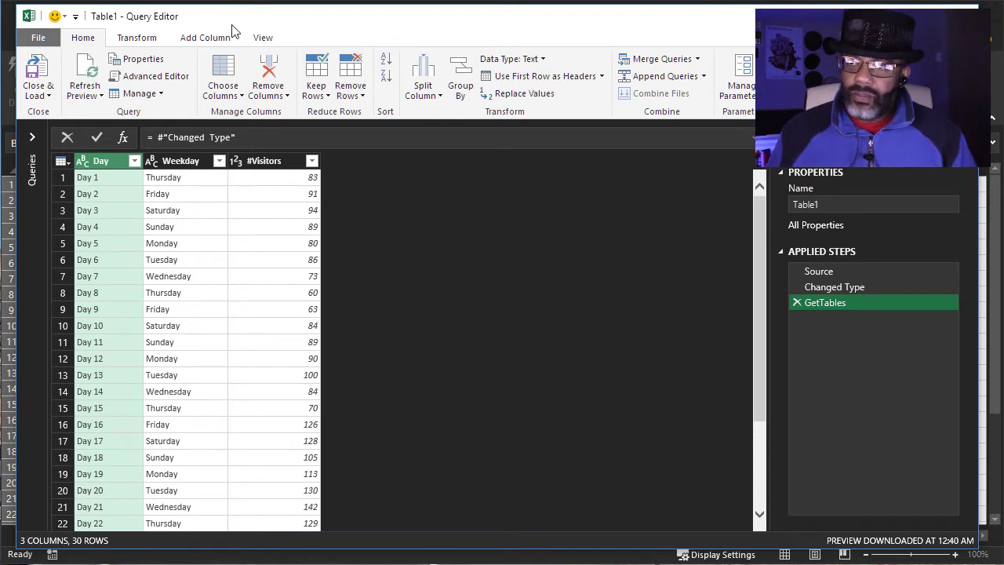
{"action": "left_click", "coordinate": [212, 39]}
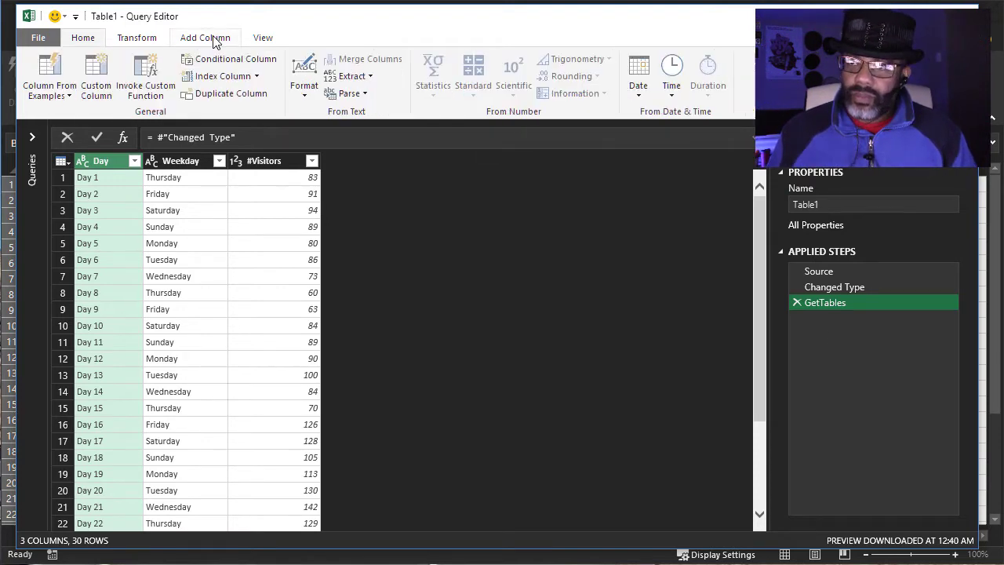
Add a Custom column with formula =GetTables and preview the nested tables in rows 1 and 7
{"action": "left_click", "coordinate": [98, 73]}
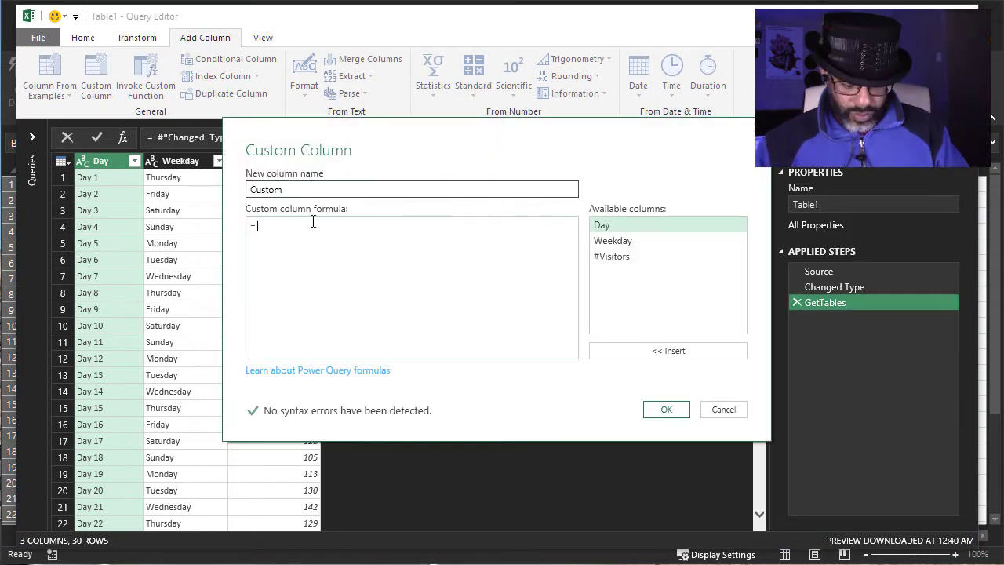
{"action": "type", "text": "GetTables"}
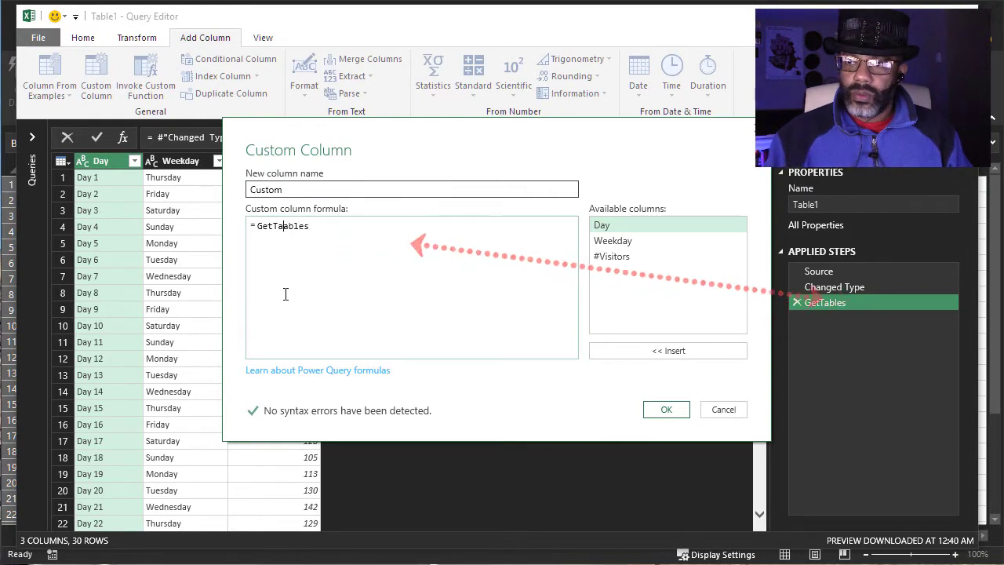
{"action": "left_click", "coordinate": [660, 412]}
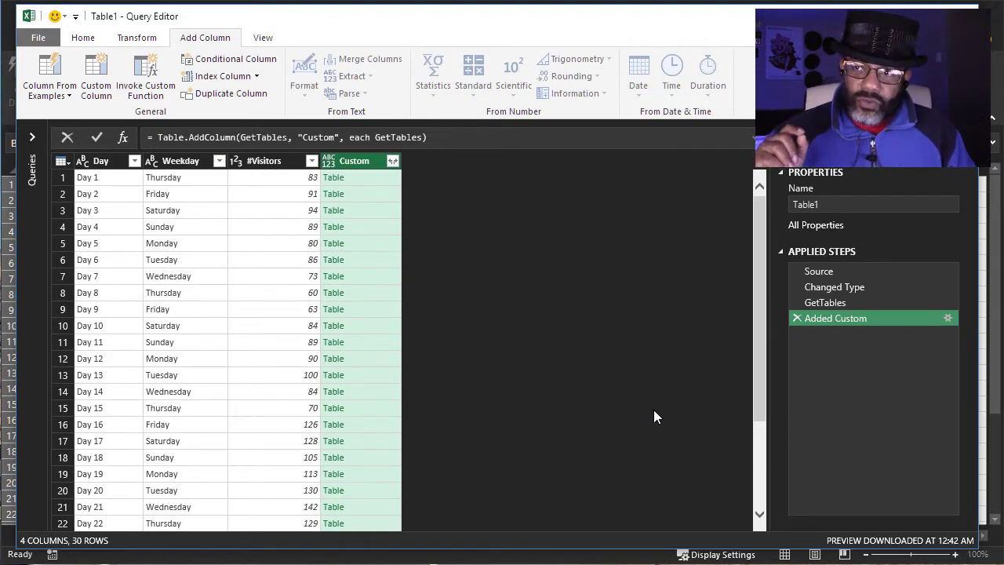
{"action": "left_click", "coordinate": [365, 182]}
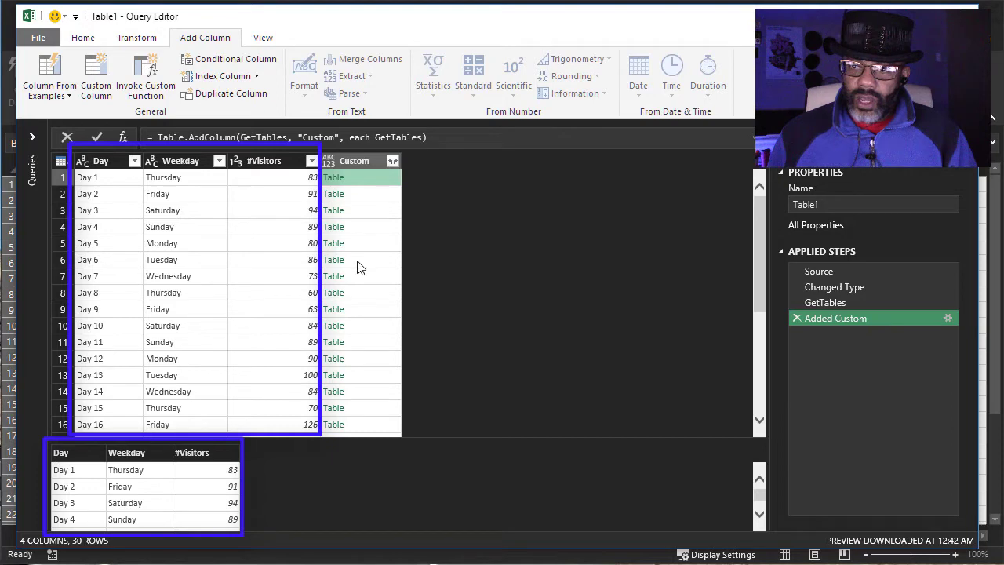
{"action": "left_click", "coordinate": [373, 284]}
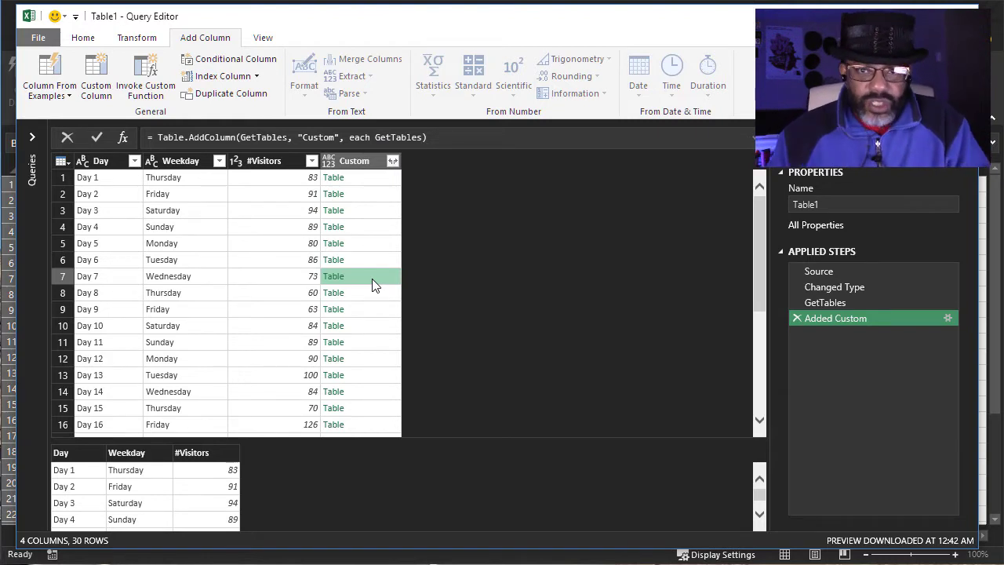
Add a zero-based Index column and check that it runs to 29 at the last row
{"action": "left_click", "coordinate": [218, 78]}
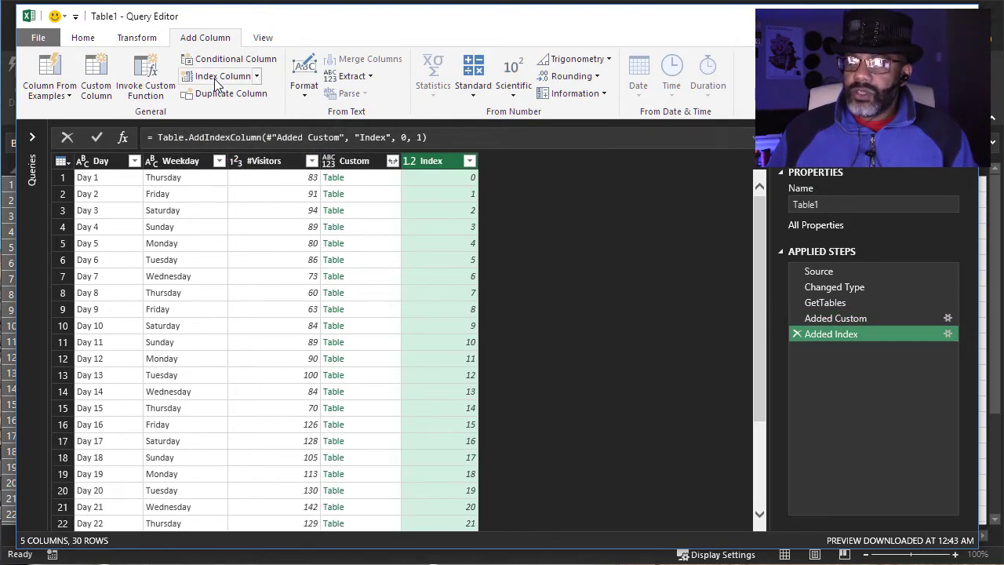
{"action": "scroll", "coordinate": [447, 361], "scroll_direction": "down", "scroll_amount": 3}
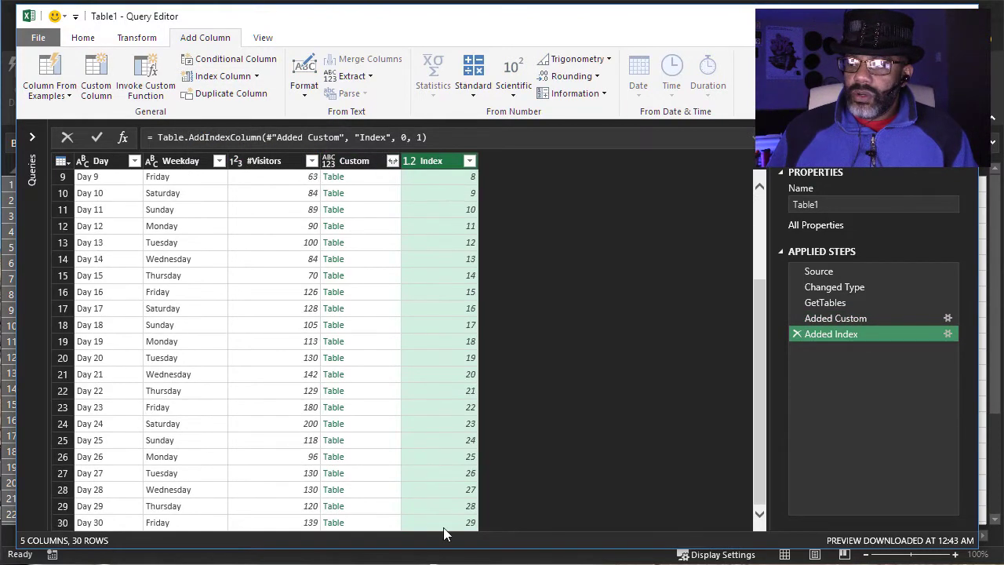
{"action": "scroll", "coordinate": [429, 486], "scroll_direction": "up", "scroll_amount": 3}
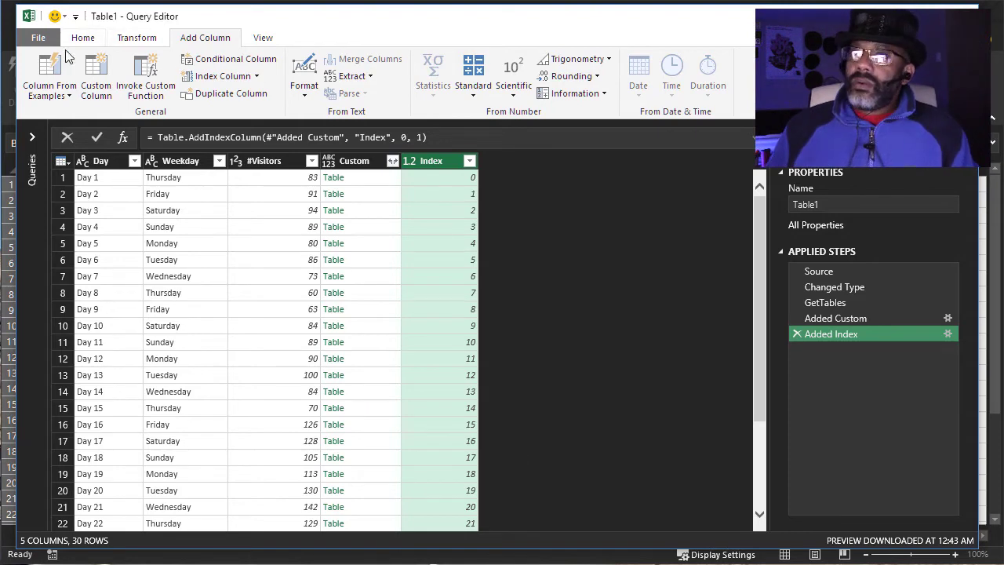
Add a Custom.1 column with formula [Custom][#"#Visitors"] and preview its lists in rows 1 and 3
{"action": "left_click", "coordinate": [96, 73]}
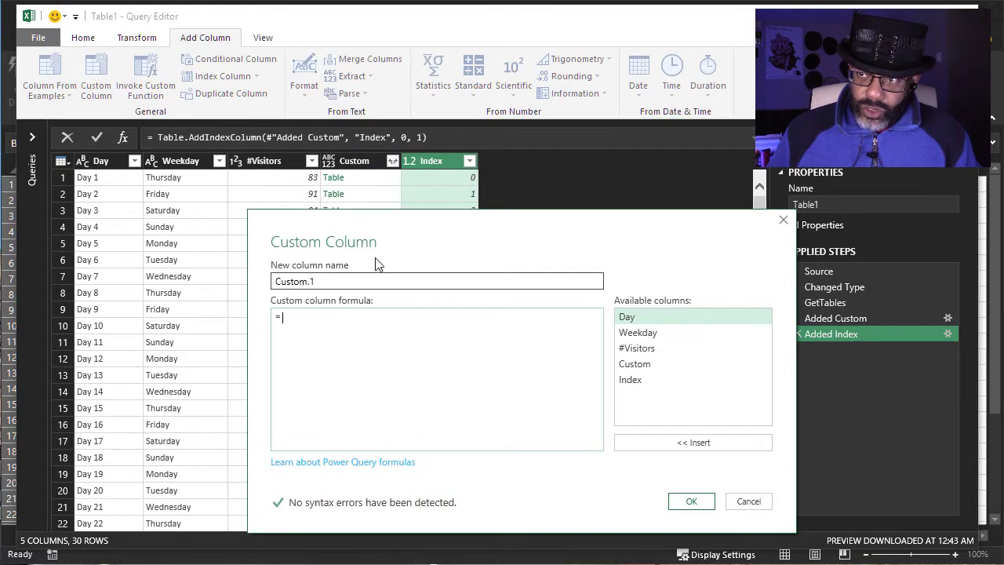
{"action": "double_click", "coordinate": [624, 364]}
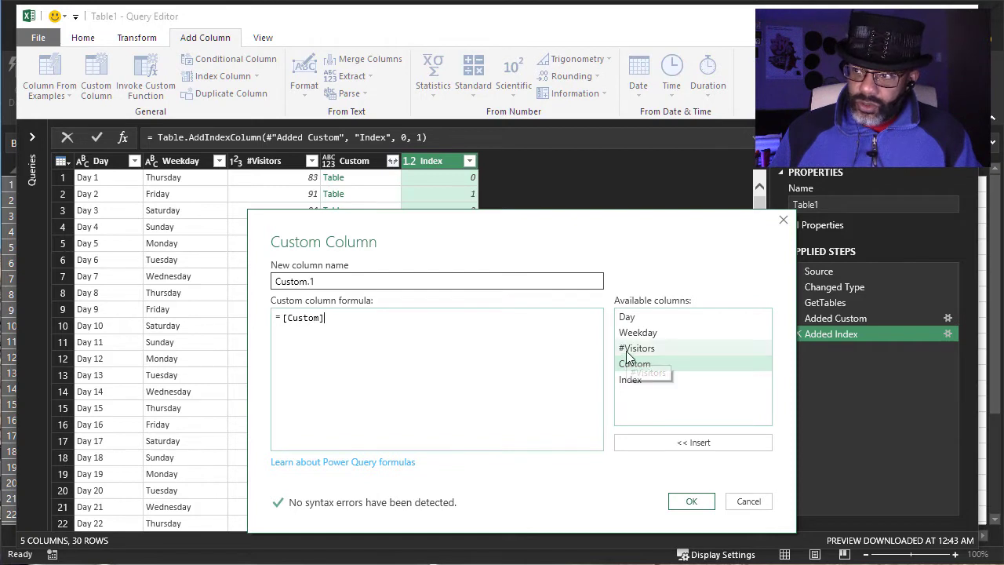
{"action": "double_click", "coordinate": [625, 355]}
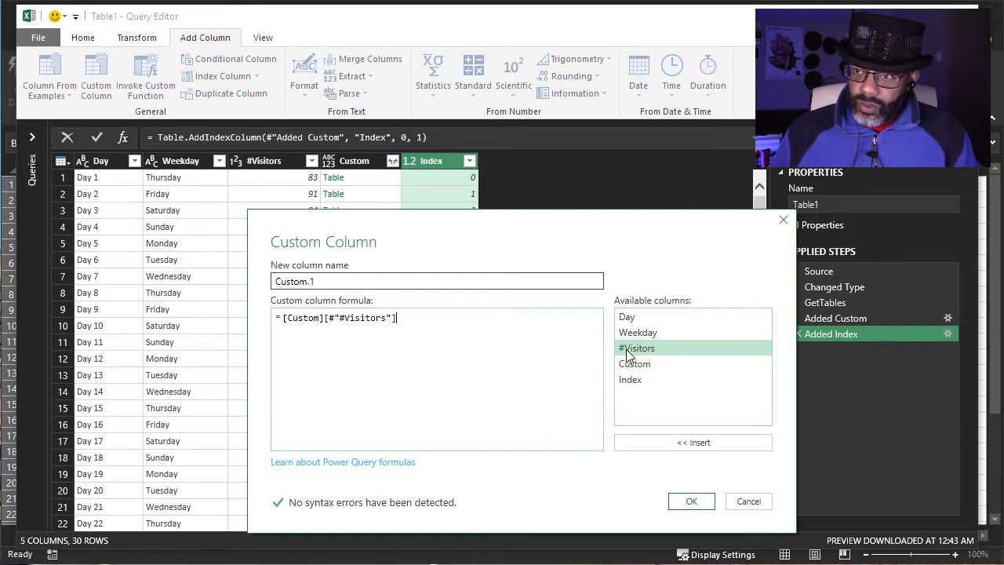
{"action": "left_click", "coordinate": [687, 502]}
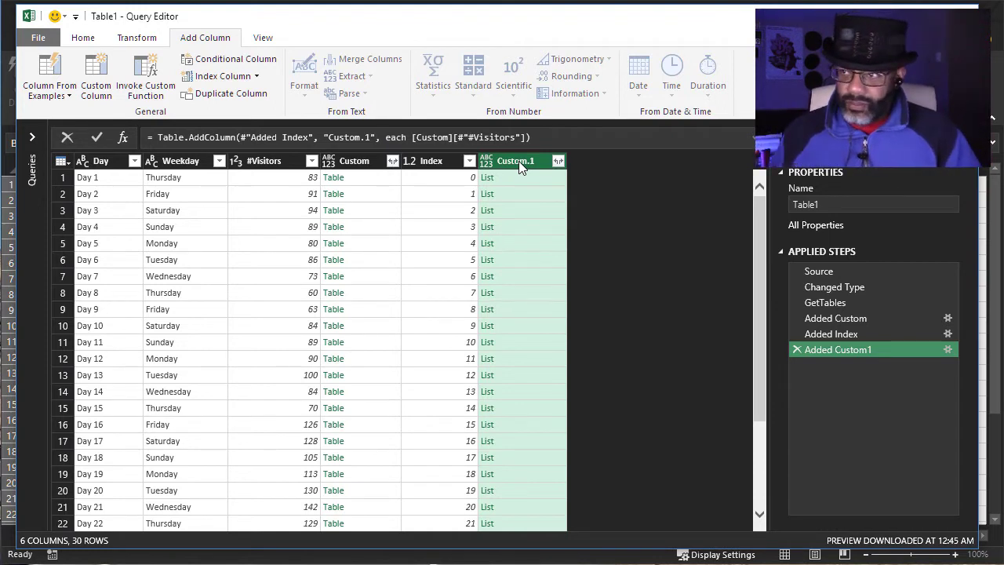
{"action": "left_click", "coordinate": [526, 178]}
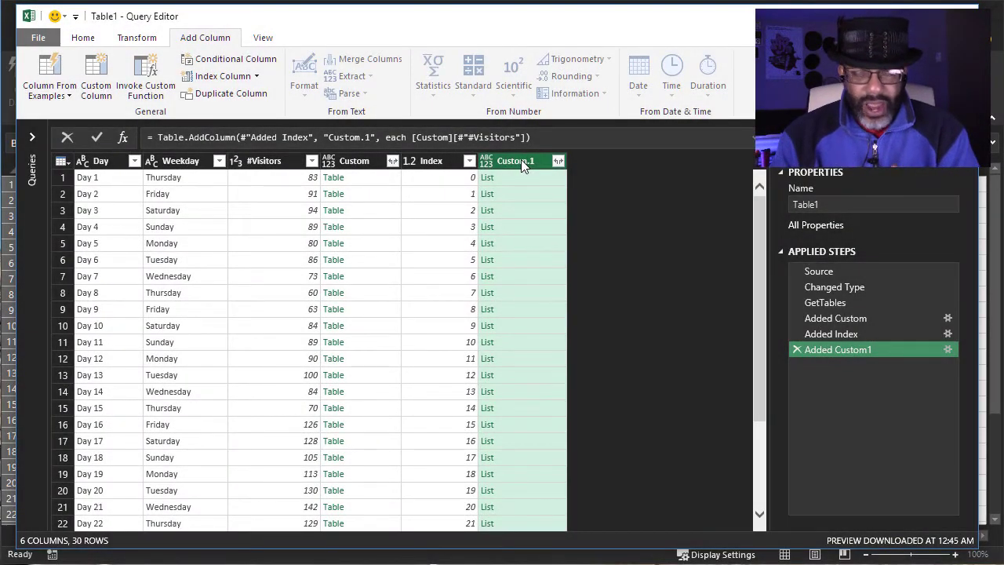
{"action": "left_click", "coordinate": [511, 211]}
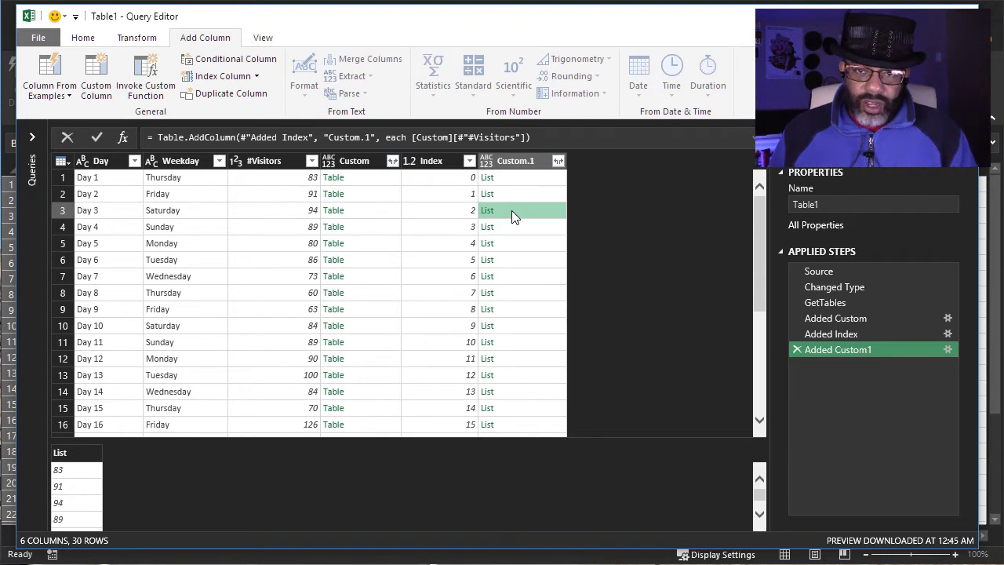
Add a Custom.2 column with formula List.Range([Custom.1],0,[Index]+1)
{"action": "left_click", "coordinate": [98, 64]}
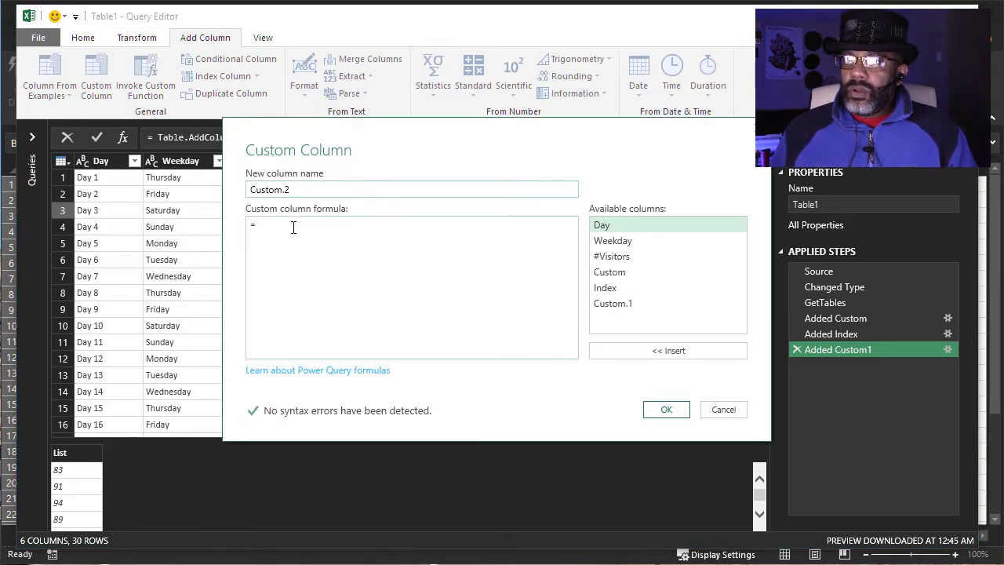
{"action": "left_click", "coordinate": [292, 227]}
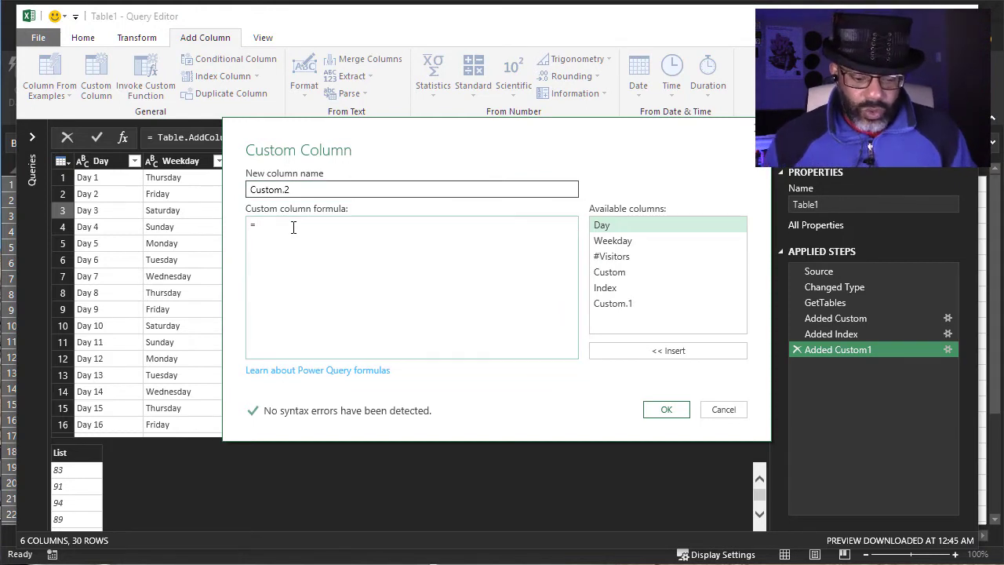
{"action": "type", "text": "List"}
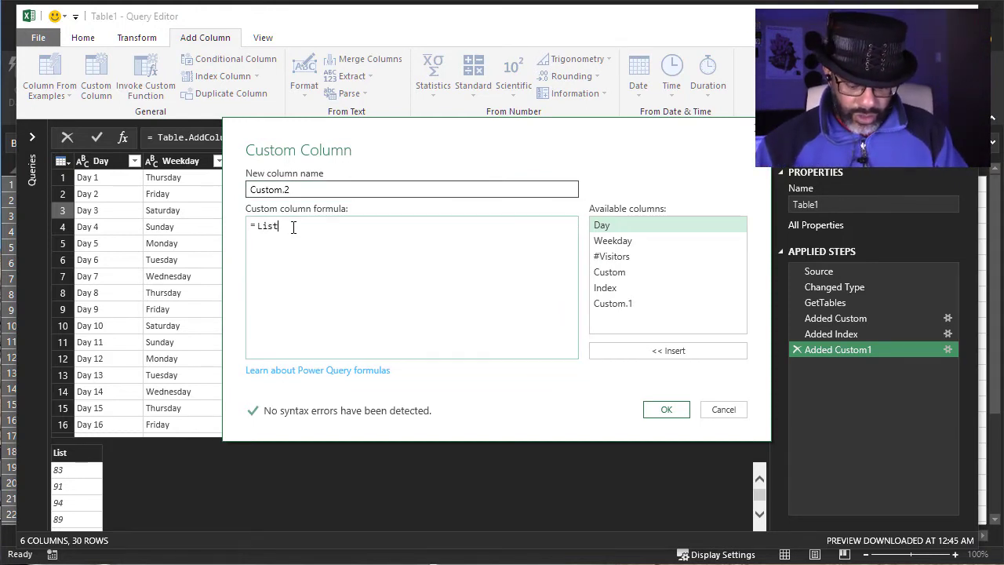
{"action": "type", "text": ".Range("}
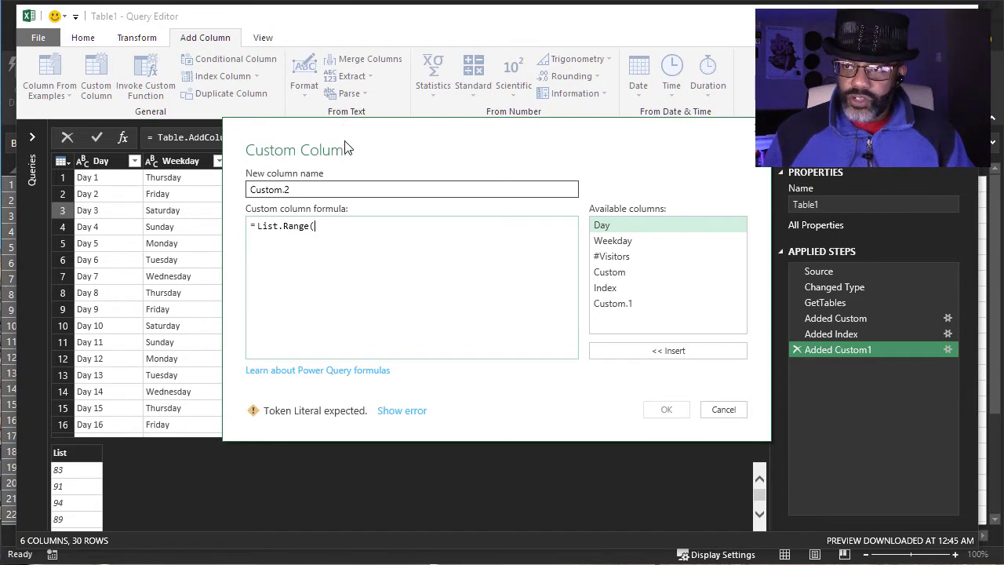
{"action": "left_click_drag", "start_coordinate": [345, 149], "coordinate": [340, 260]}
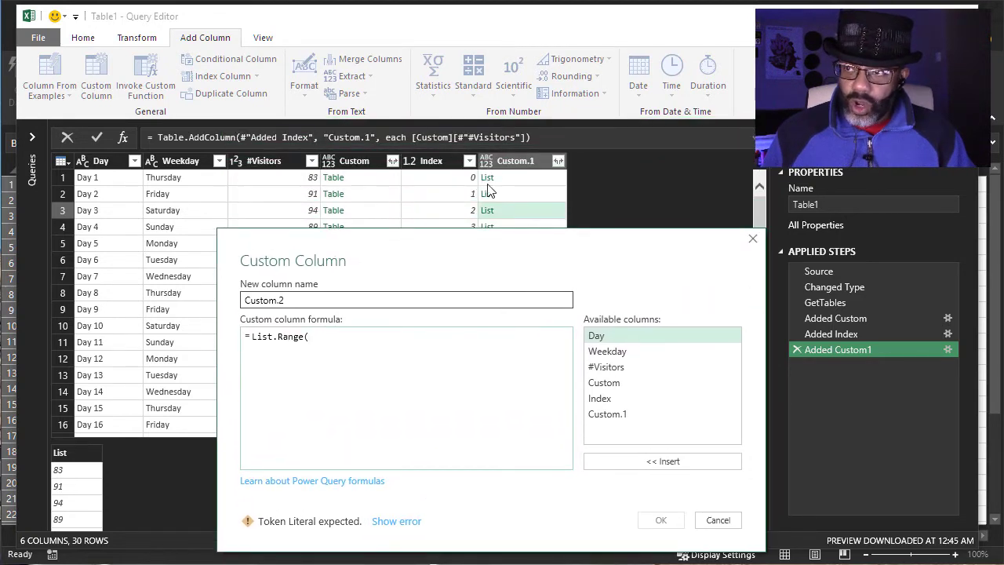
{"action": "double_click", "coordinate": [602, 415]}
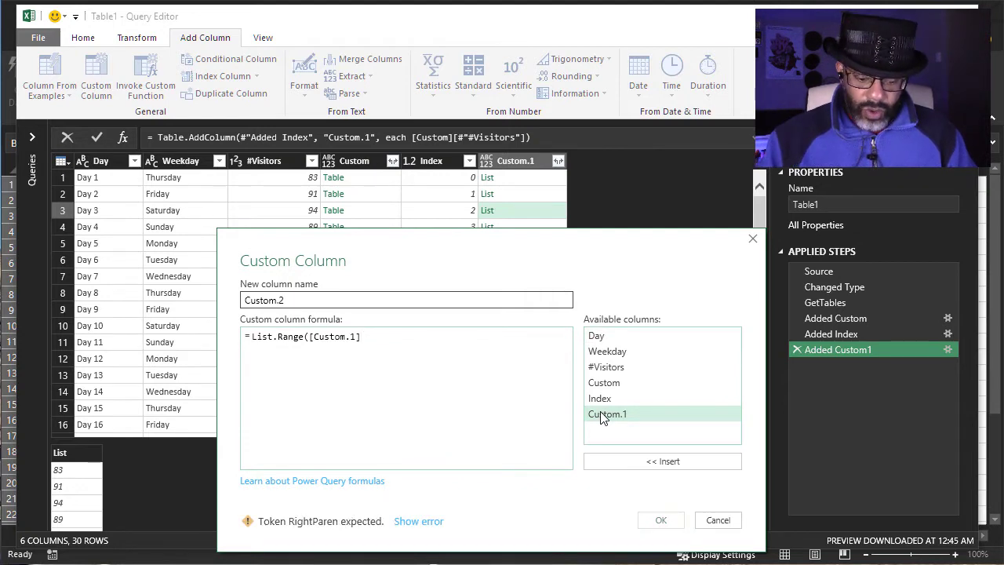
{"action": "type", "text": ",0"}
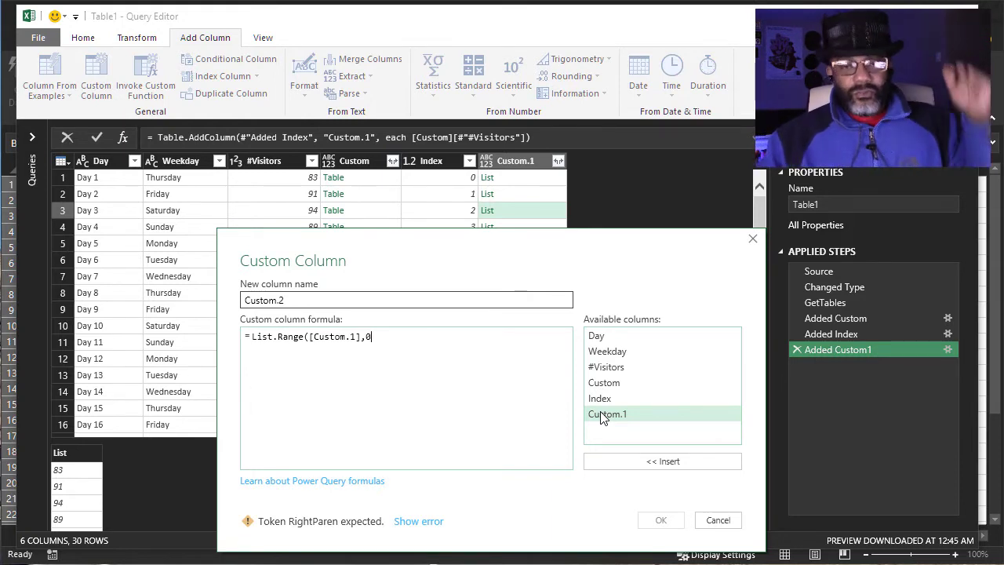
{"action": "type", "text": ","}
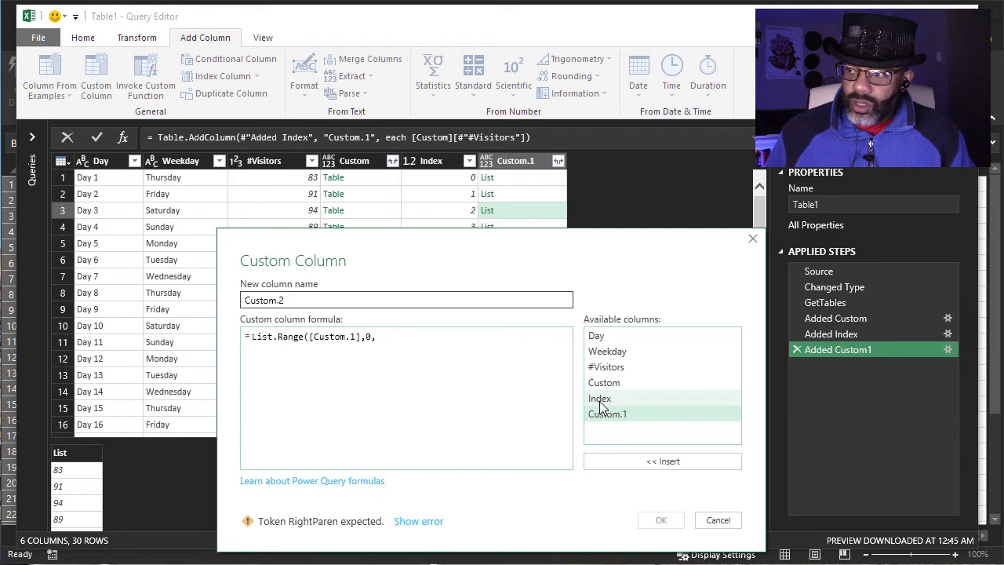
{"action": "double_click", "coordinate": [600, 401]}
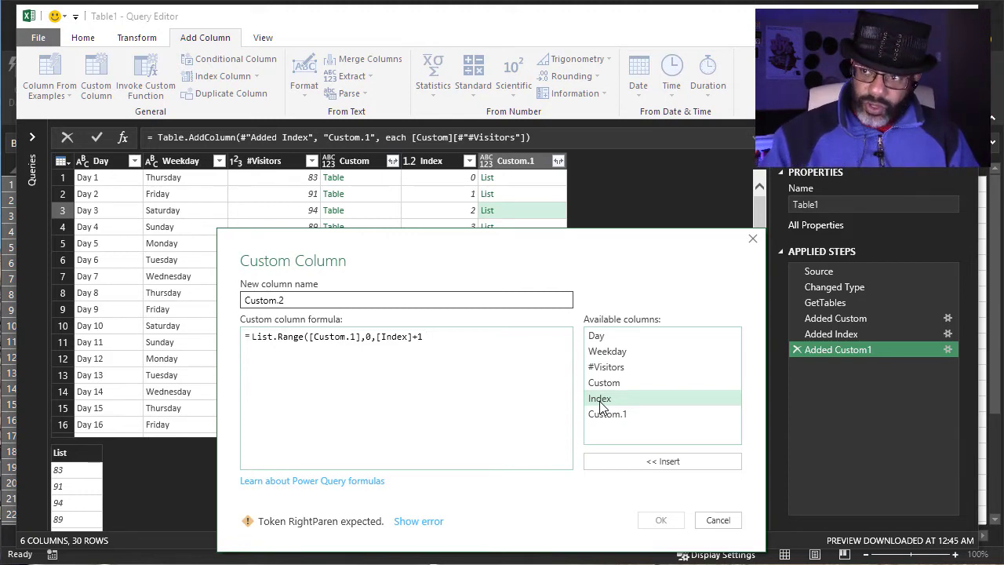
{"action": "type", "text": ")"}
{"action": "left_click", "coordinate": [661, 520]}
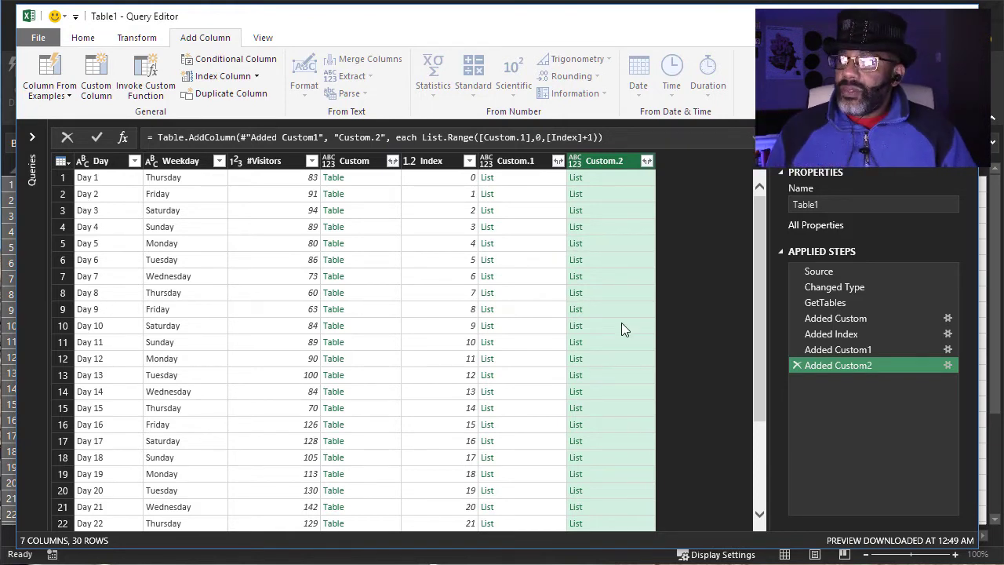
Preview the Custom.2 lists for rows 1 and 5, where row 5 holds 83, 91, 94, 89, 80
{"action": "left_click", "coordinate": [594, 179]}
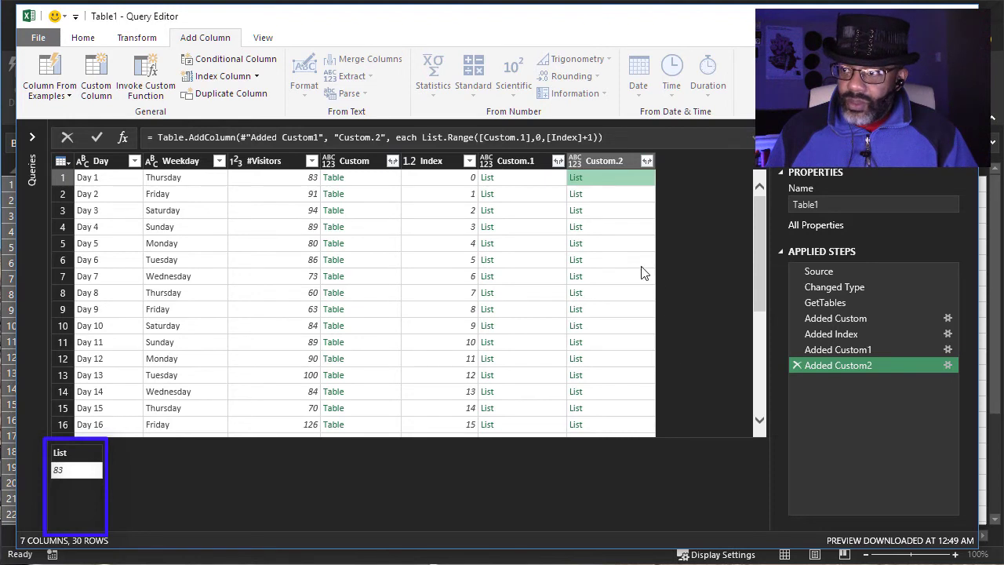
{"action": "left_click", "coordinate": [610, 245]}
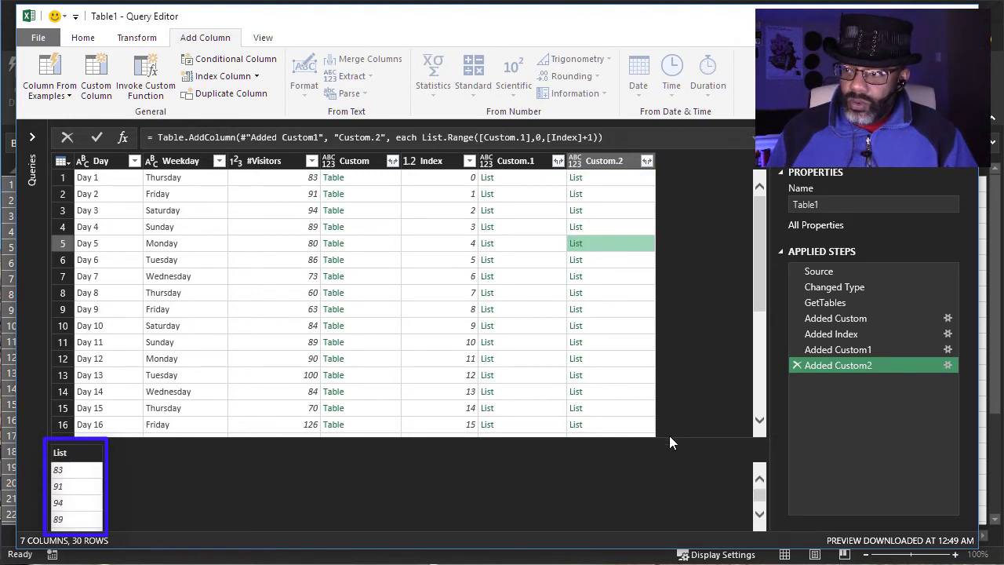
{"action": "left_click_drag", "start_coordinate": [669, 437], "coordinate": [672, 401]}
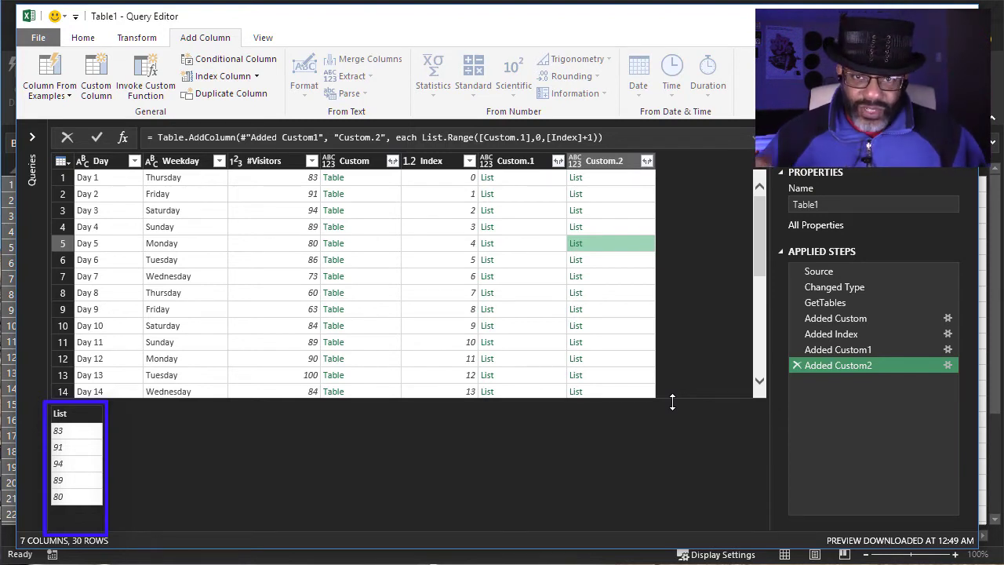
{"action": "left_click_drag", "start_coordinate": [672, 402], "coordinate": [672, 471]}
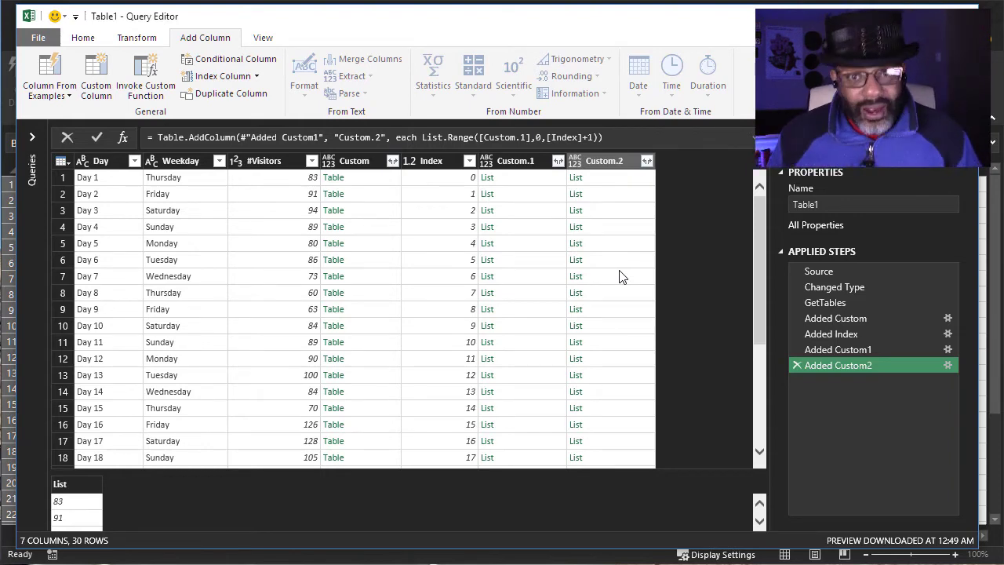
Add a column named Running Total with formula List.Sum([Custom.2])
{"action": "left_click", "coordinate": [100, 95]}
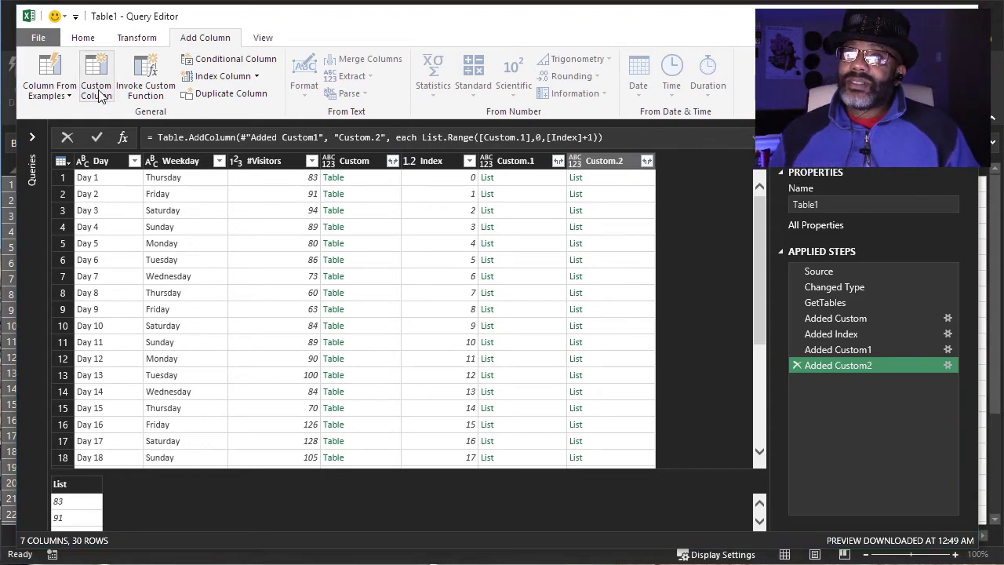
{"action": "type", "text": "List"}
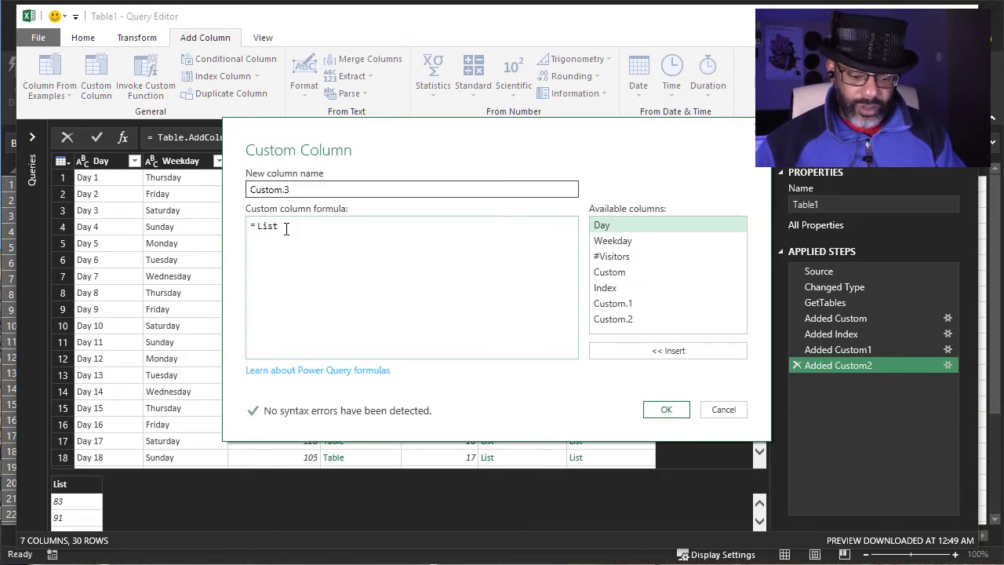
{"action": "type", "text": ".Sum"}
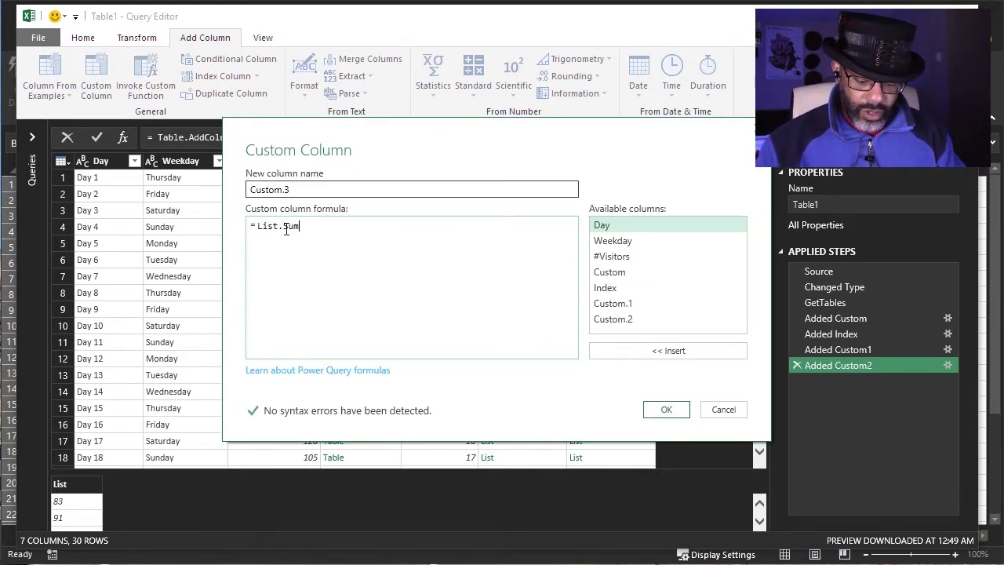
{"action": "type", "text": "("}
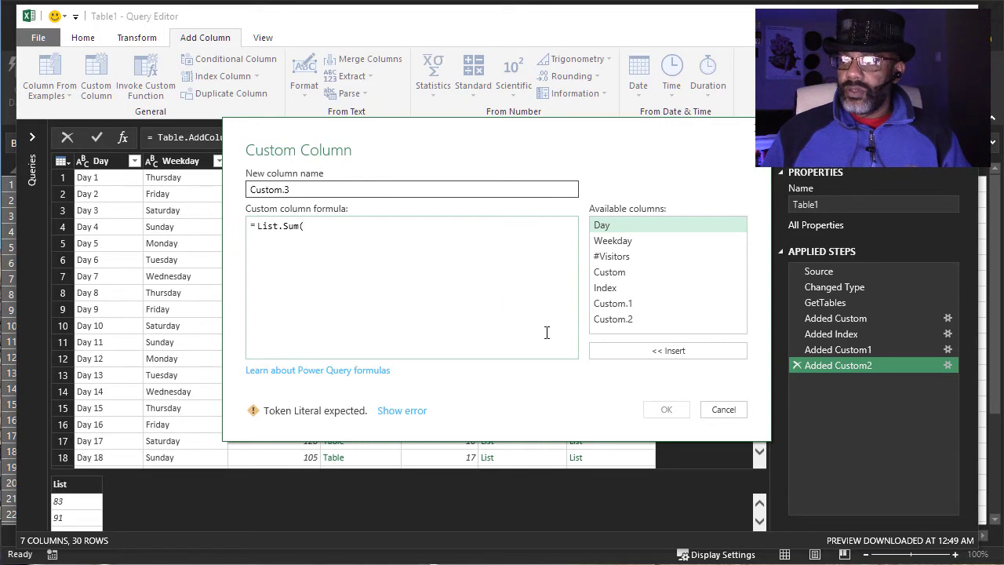
{"action": "double_click", "coordinate": [612, 320]}
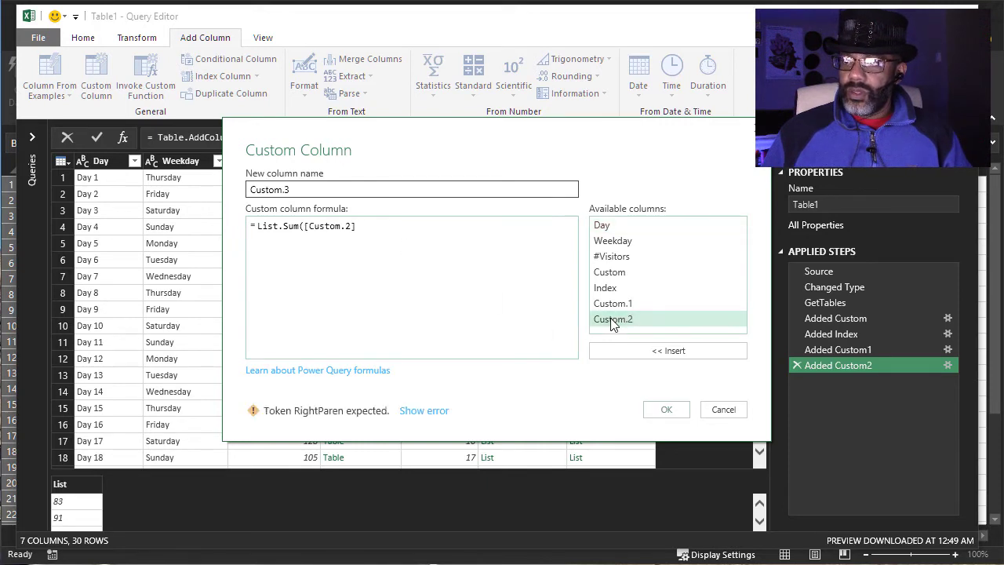
{"action": "type", "text": ")"}
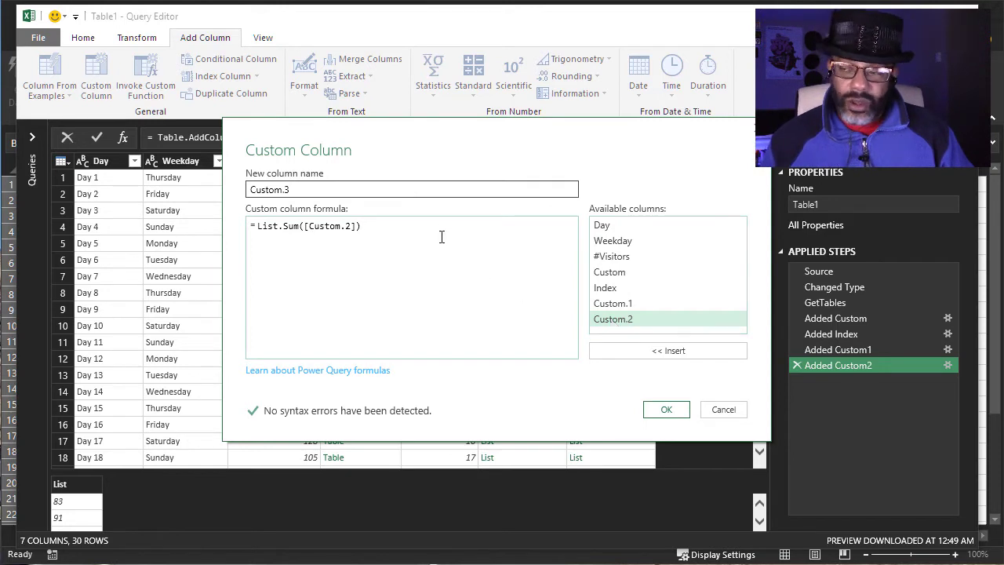
{"action": "left_click_drag", "start_coordinate": [398, 189], "coordinate": [247, 189]}
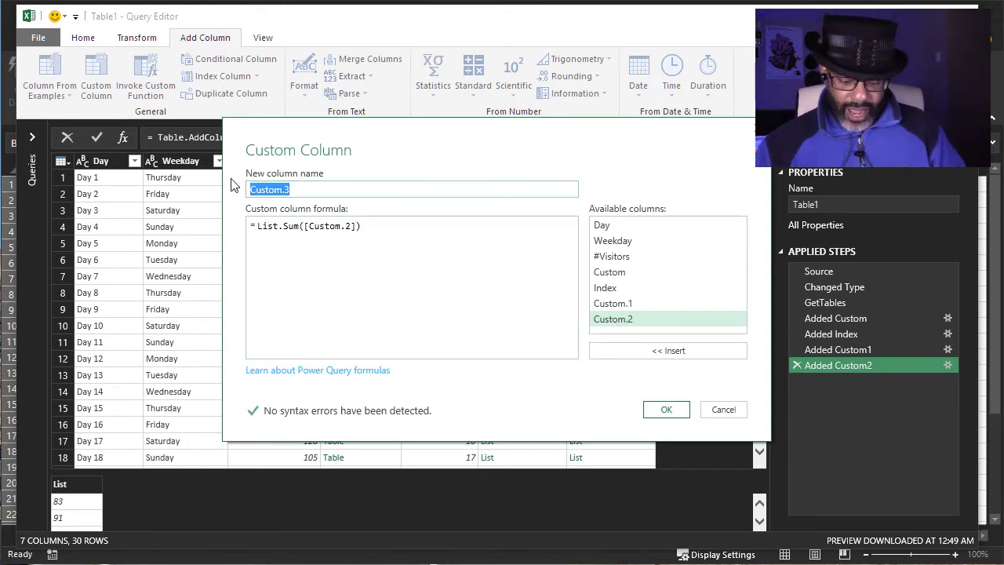
{"action": "type", "text": "Running Total"}
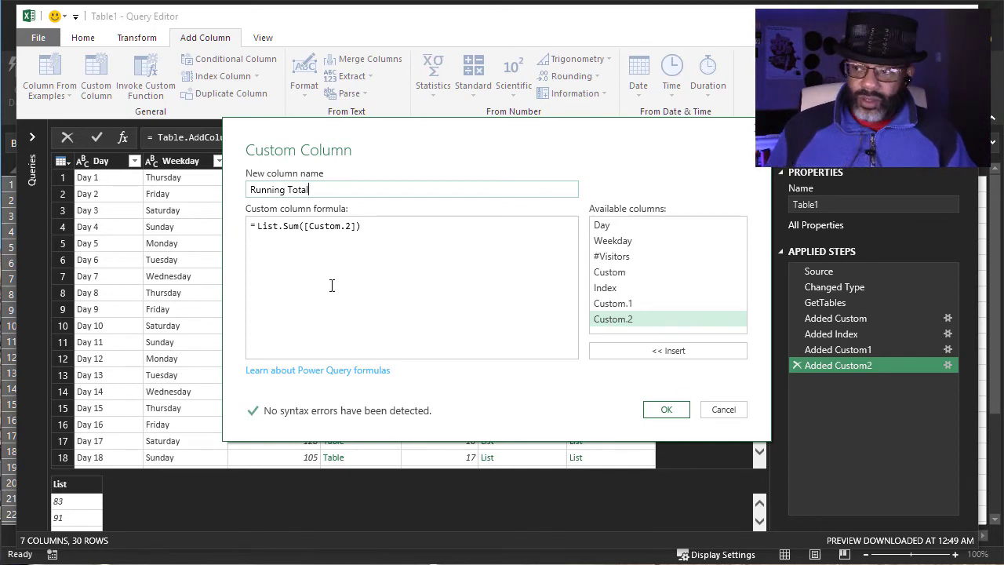
{"action": "left_click", "coordinate": [656, 411]}
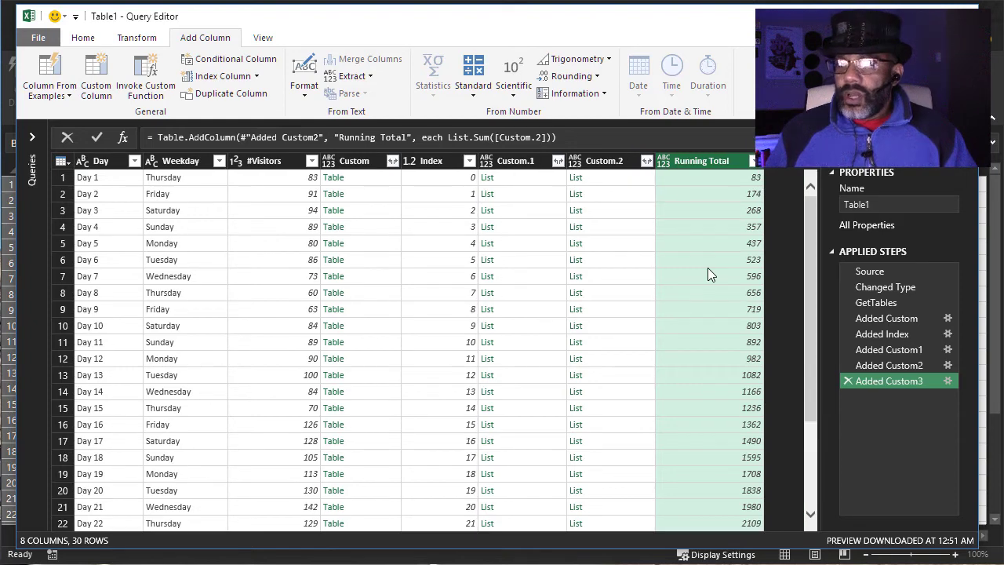
Preview row 3's Running Total of 268 alongside its Custom table, Custom.1 list and Custom.2 list
{"action": "left_click", "coordinate": [729, 211]}
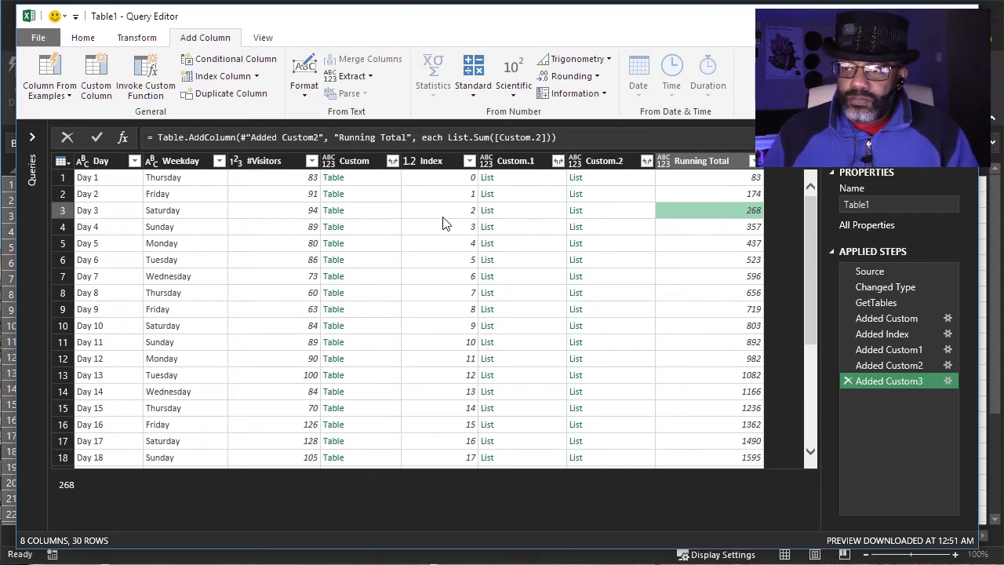
{"action": "left_click", "coordinate": [378, 210]}
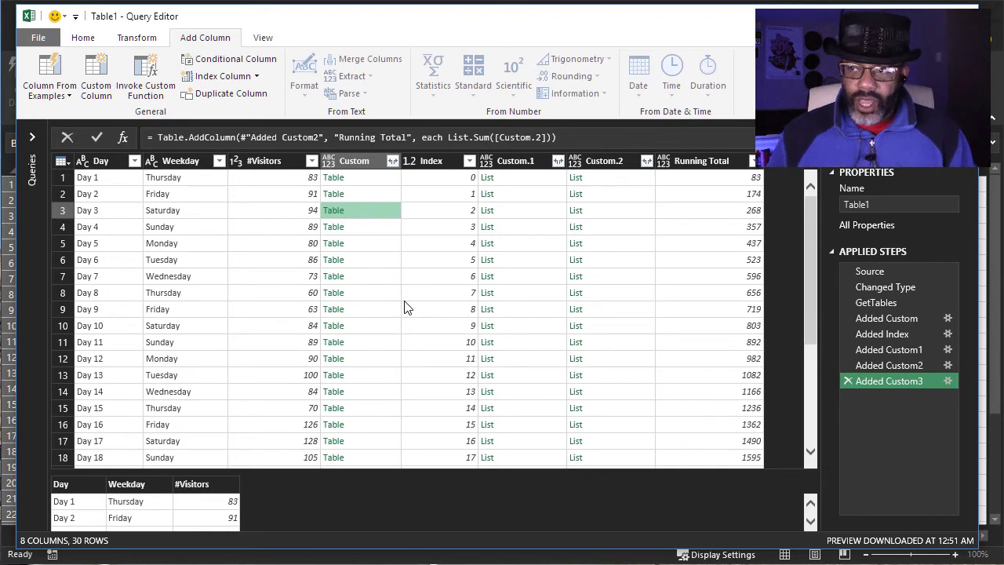
{"action": "left_click", "coordinate": [519, 218]}
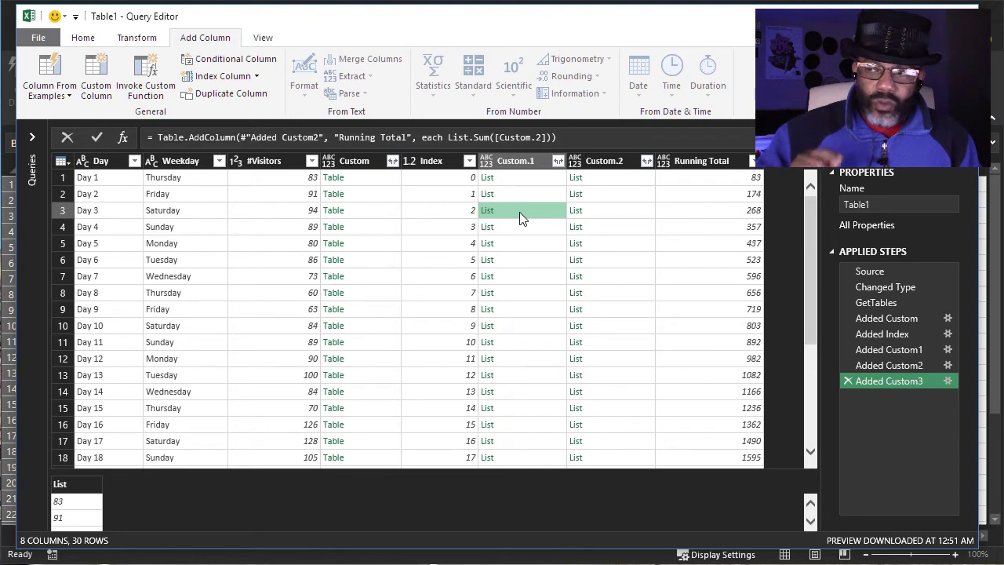
{"action": "left_click", "coordinate": [618, 218]}
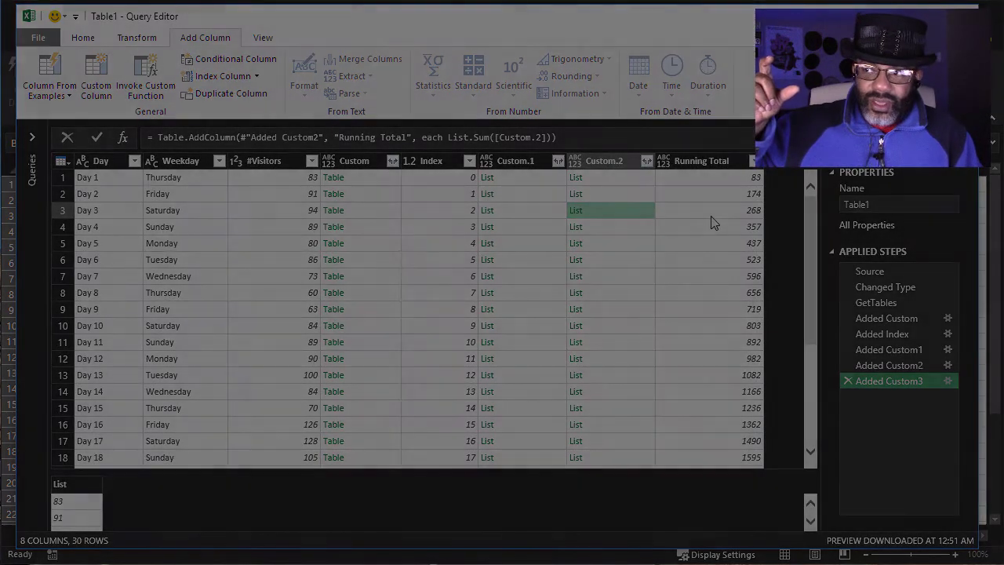
{"action": "left_click", "coordinate": [713, 217]}
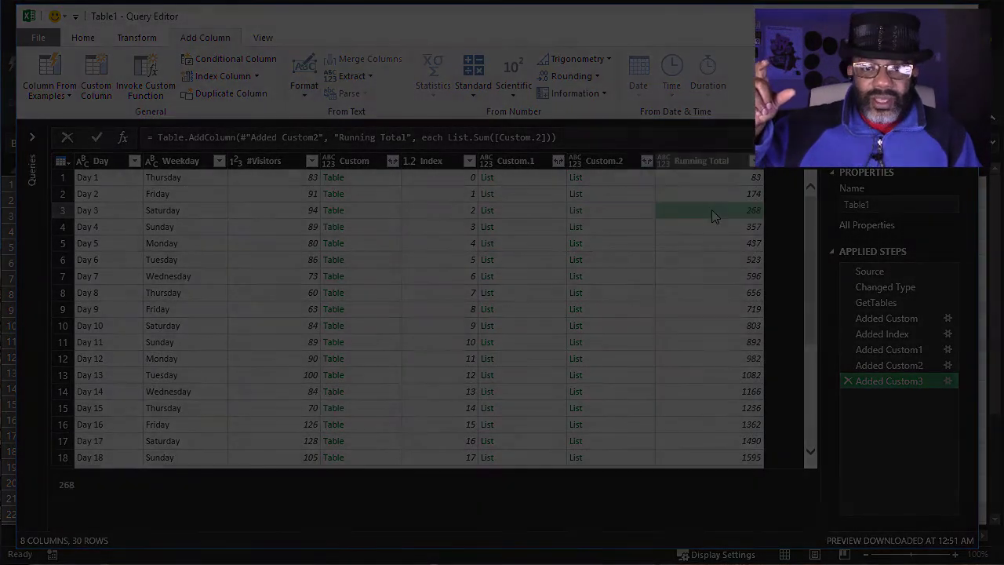